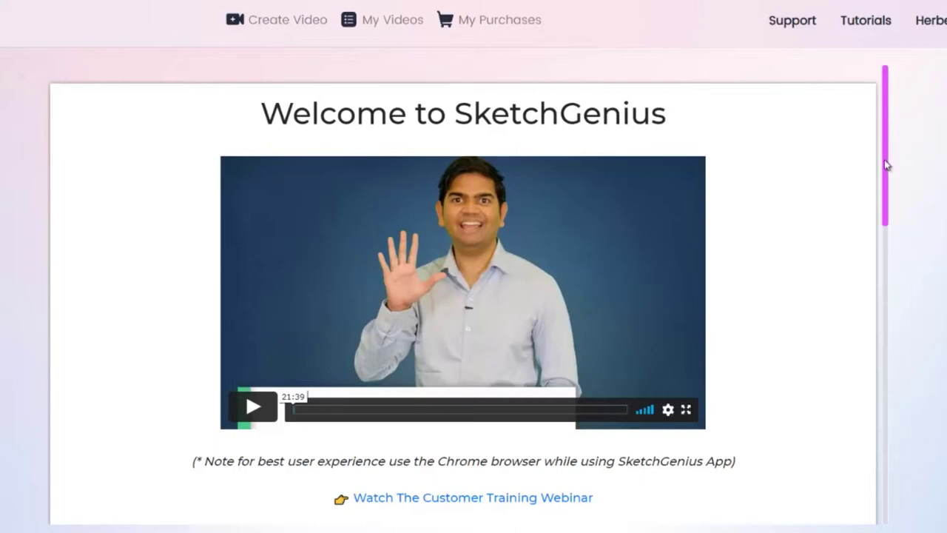
Step: Scroll the welcome page to review the webinar, bonus and Facebook links
scroll(845, 215, "down", 2)
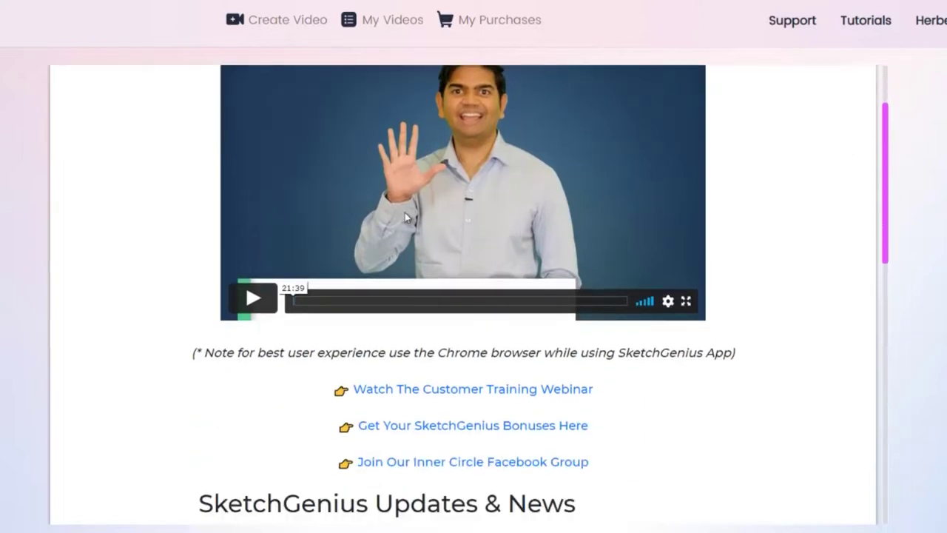
scroll(665, 337, "down", 2)
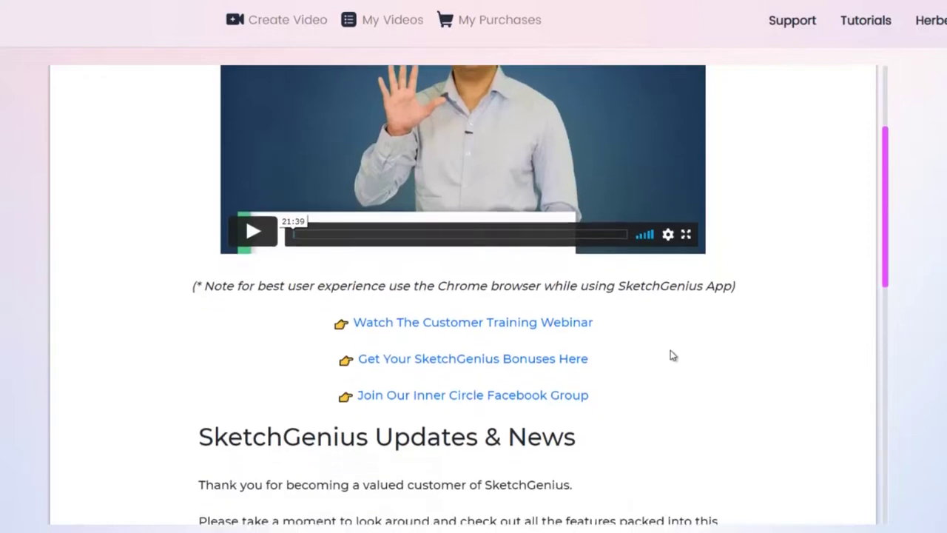
scroll(673, 339, "up", 3)
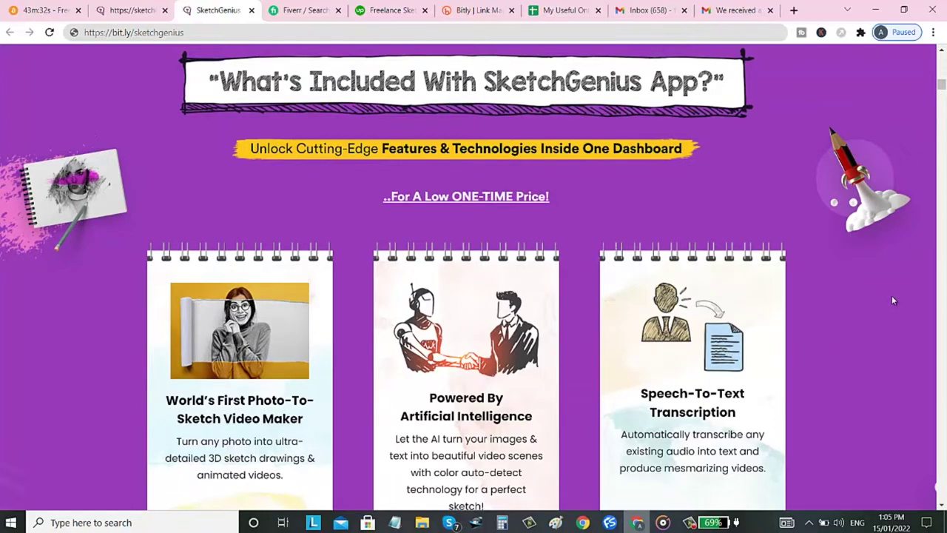
scroll(931, 203, "down", 3)
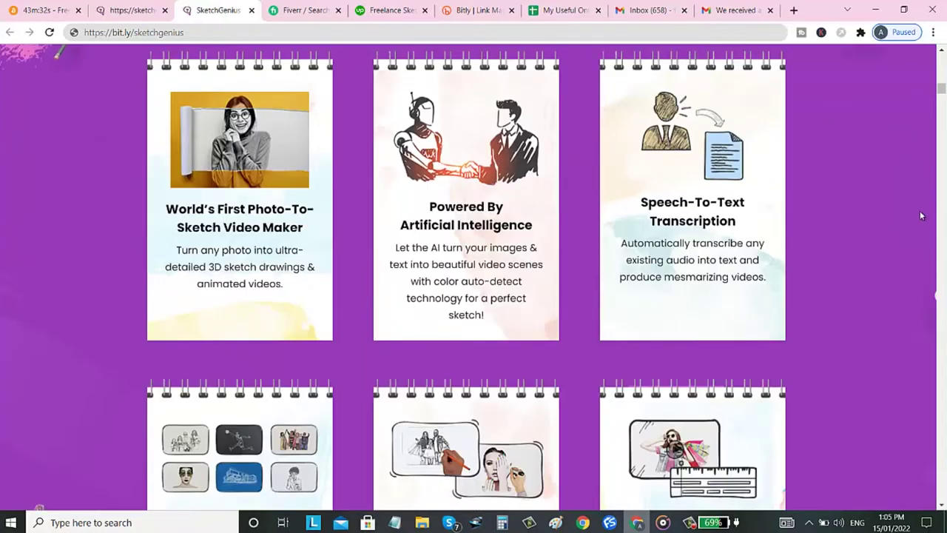
scroll(910, 245, "down", 1)
scroll(903, 262, "down", 2)
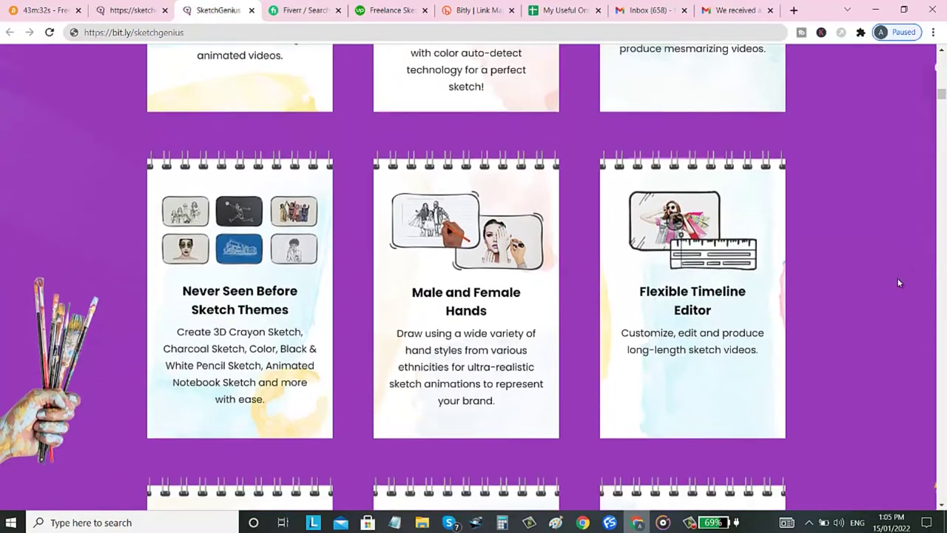
scroll(898, 279, "down", 1)
scroll(896, 288, "down", 3)
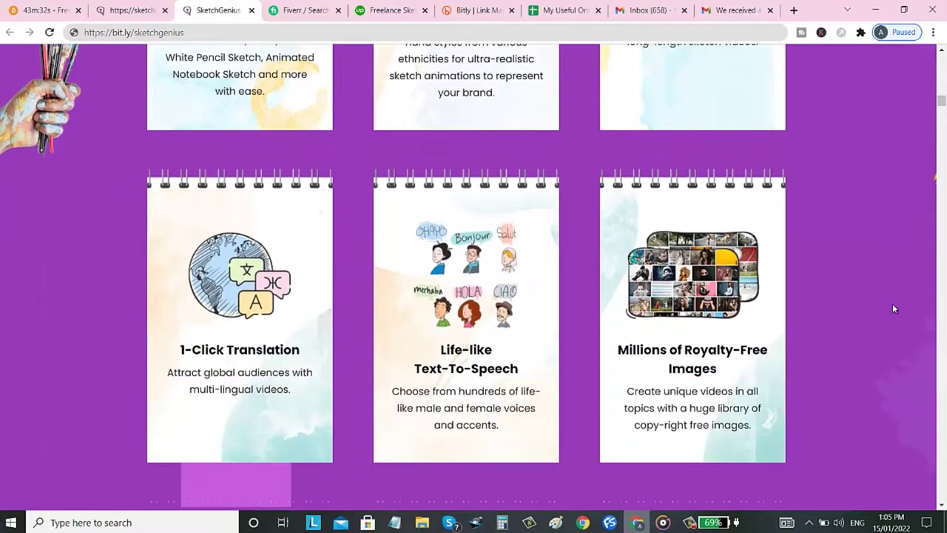
scroll(893, 310, "down", 1)
scroll(893, 314, "down", 1)
scroll(893, 320, "down", 1)
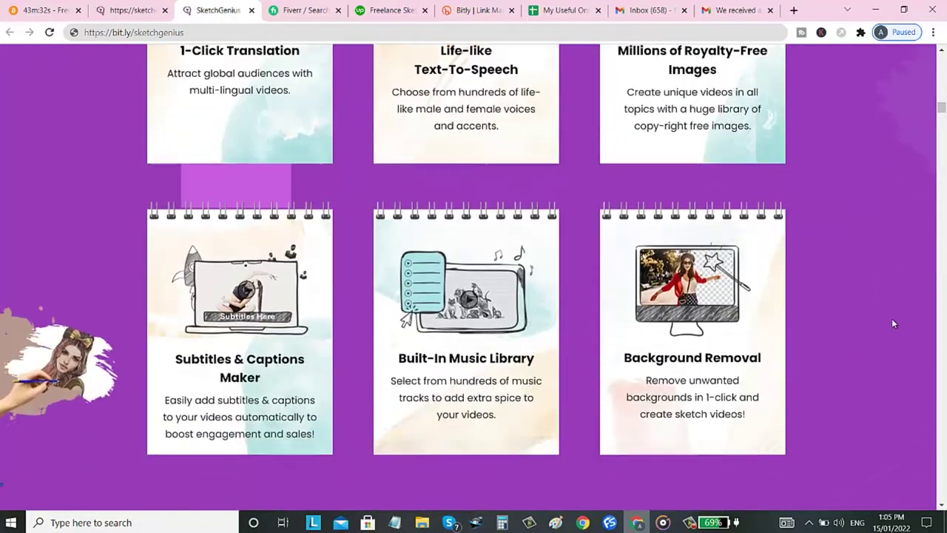
scroll(893, 323, "down", 1)
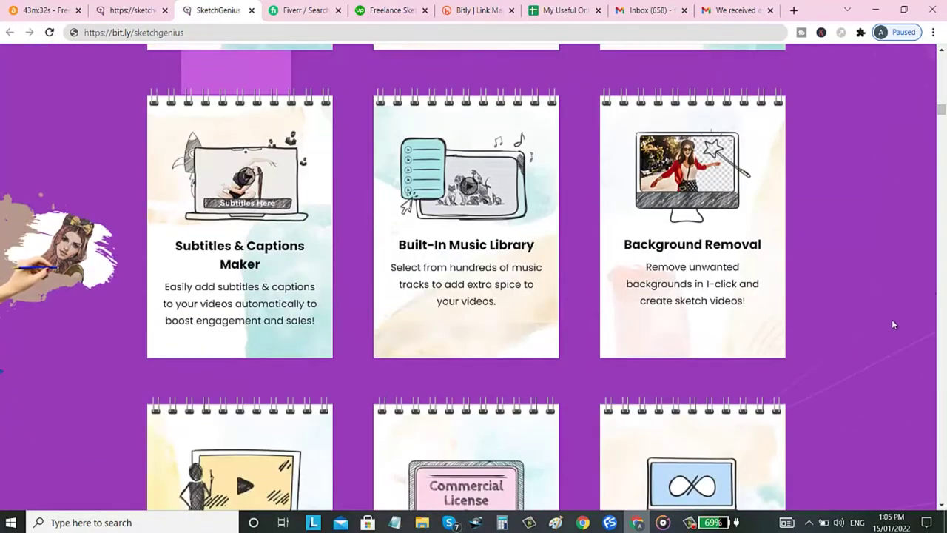
scroll(893, 323, "down", 1)
scroll(893, 324, "down", 1)
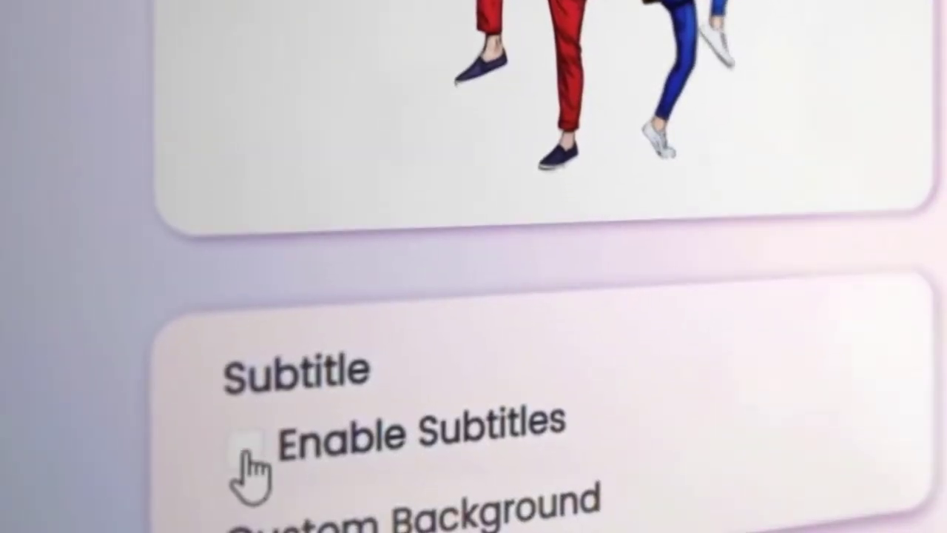
Step: Tick Enable Subtitles so the video gets subtitles
left_click(242, 451)
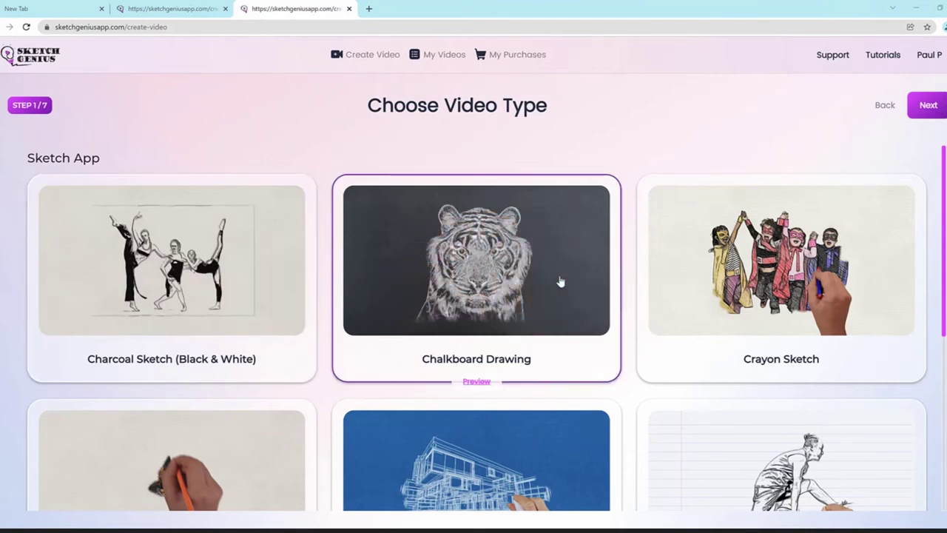
Step: Browse the sketch video types such as Charcoal, Chalkboard and Crayon
scroll(560, 281, "down", 1)
scroll(829, 311, "up", 1)
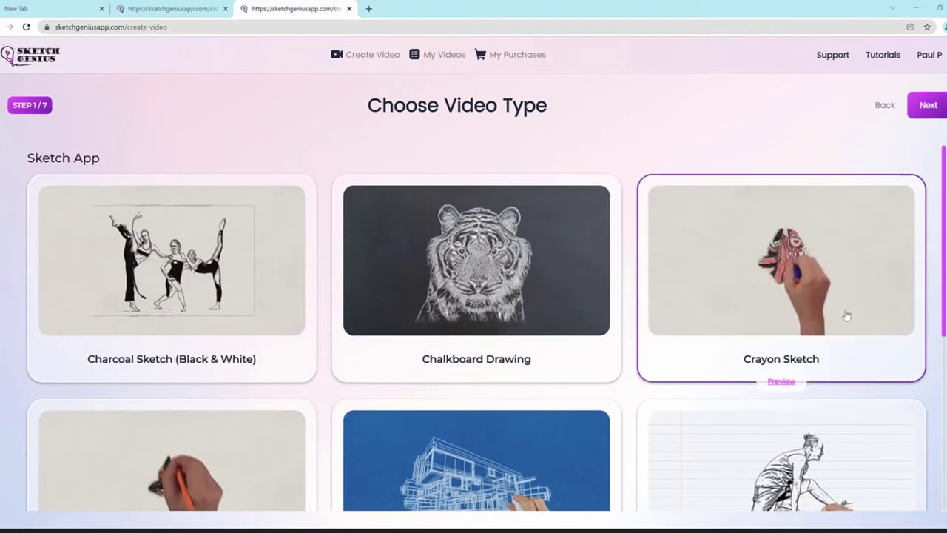
scroll(843, 314, "down", 2)
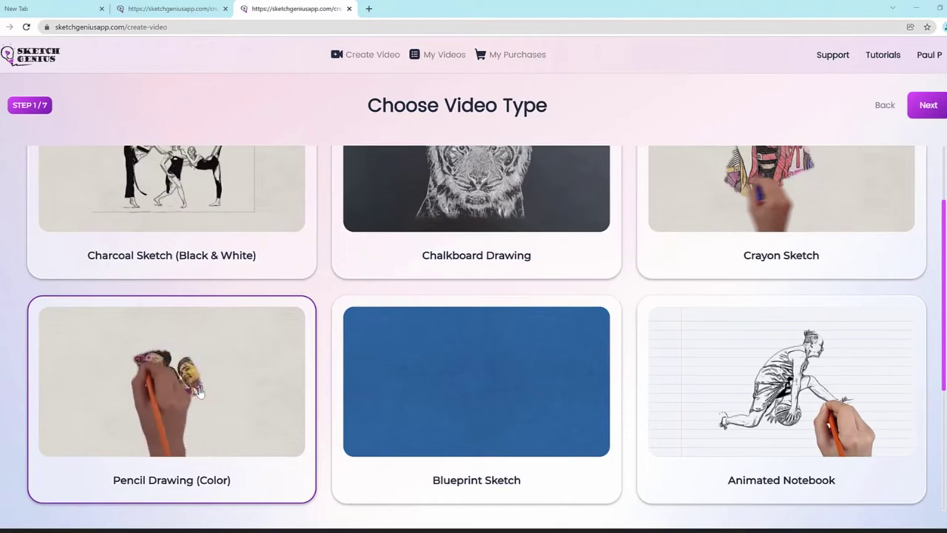
scroll(101, 268, "up", 2)
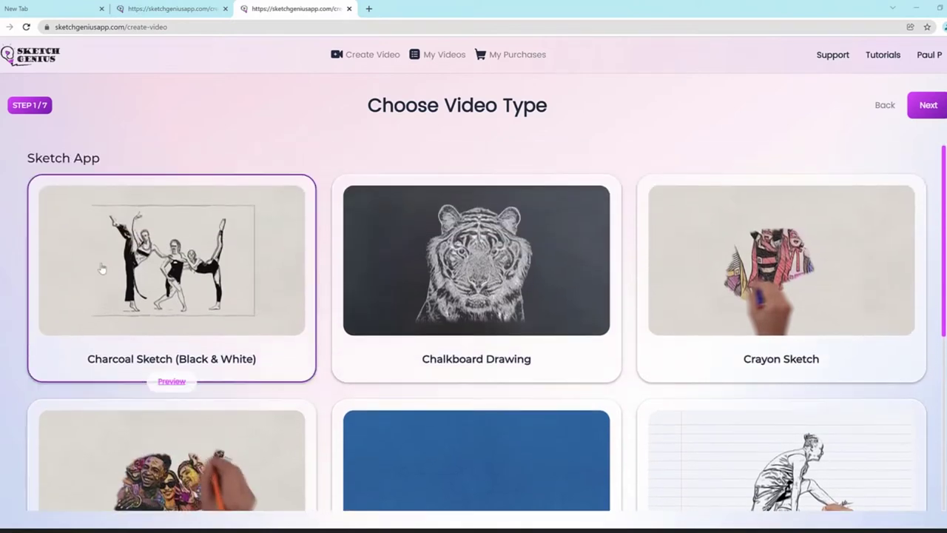
scroll(200, 296, "down", 2)
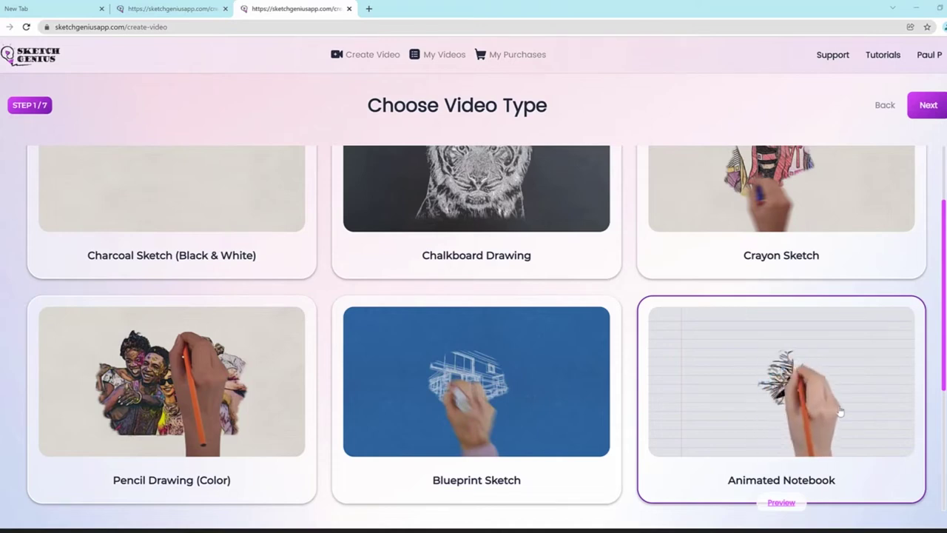
scroll(839, 411, "down", 1)
scroll(832, 394, "down", 1)
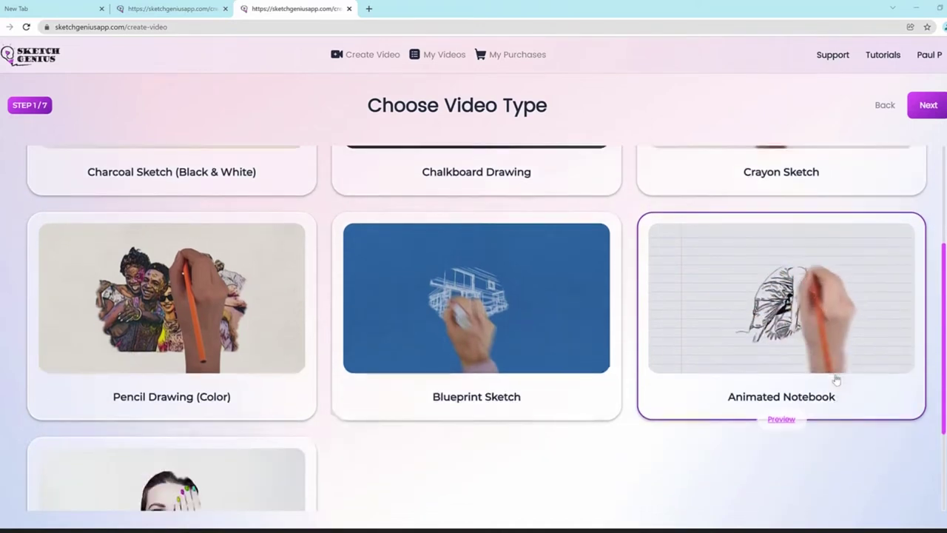
scroll(817, 311, "down", 1)
scroll(236, 401, "down", 1)
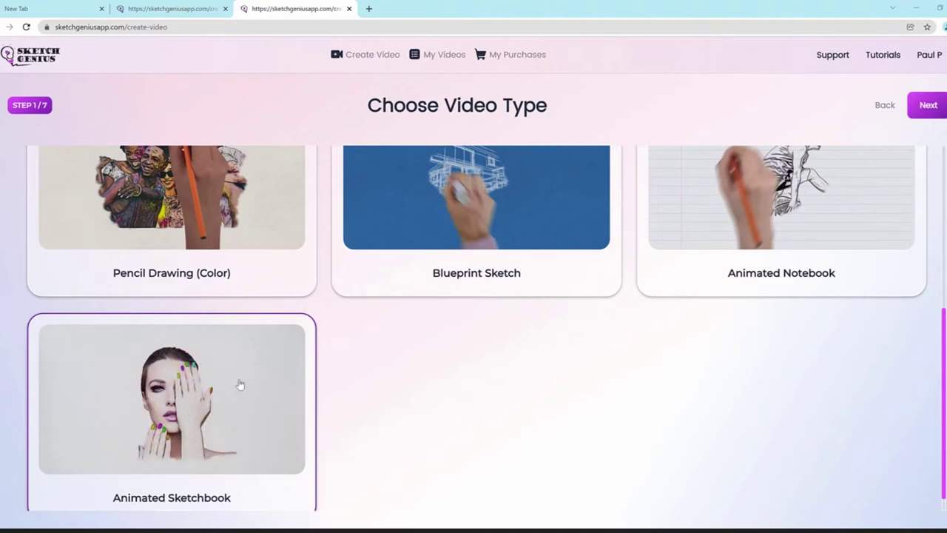
Step: Select Pencil Drawing (Color) as the video type and continue to template selection
scroll(265, 386, "up", 3)
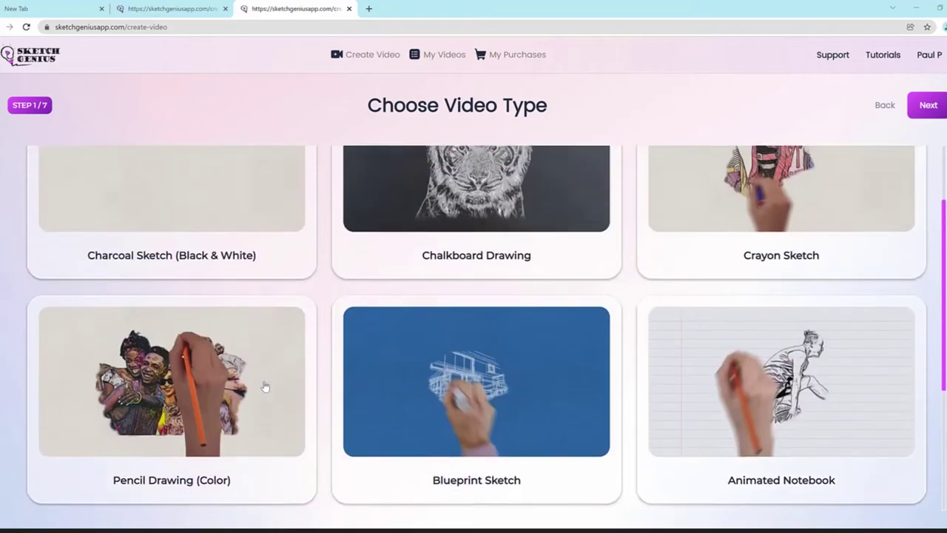
scroll(265, 387, "up", 1)
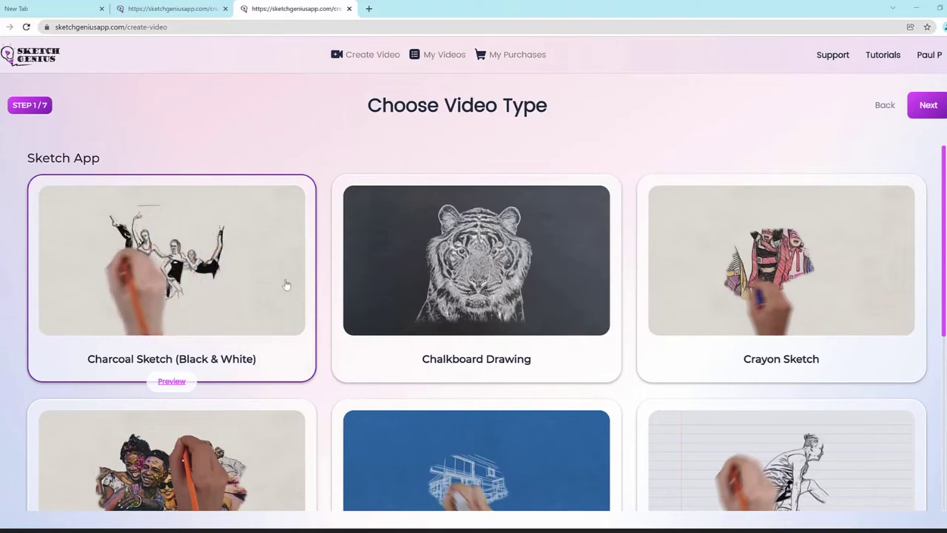
scroll(286, 285, "down", 1)
scroll(286, 285, "down", 1)
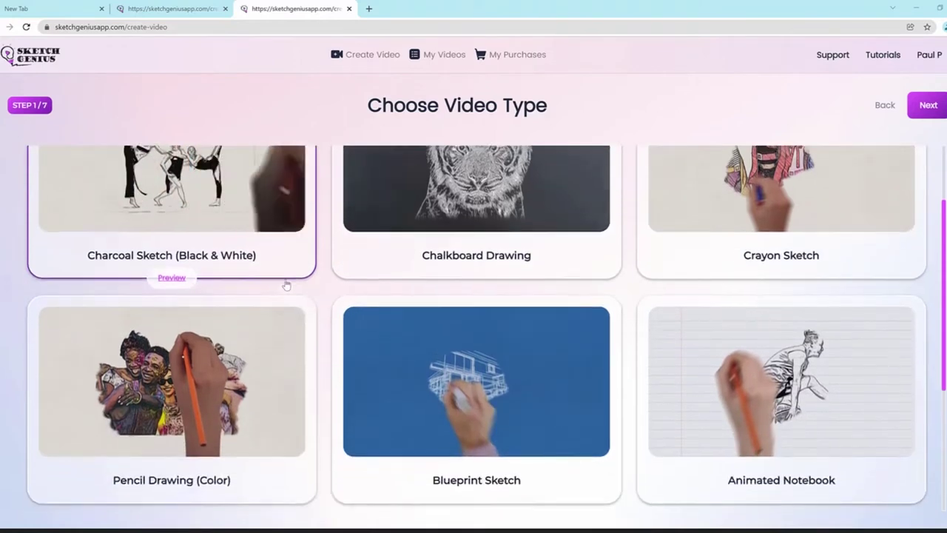
left_click(250, 375)
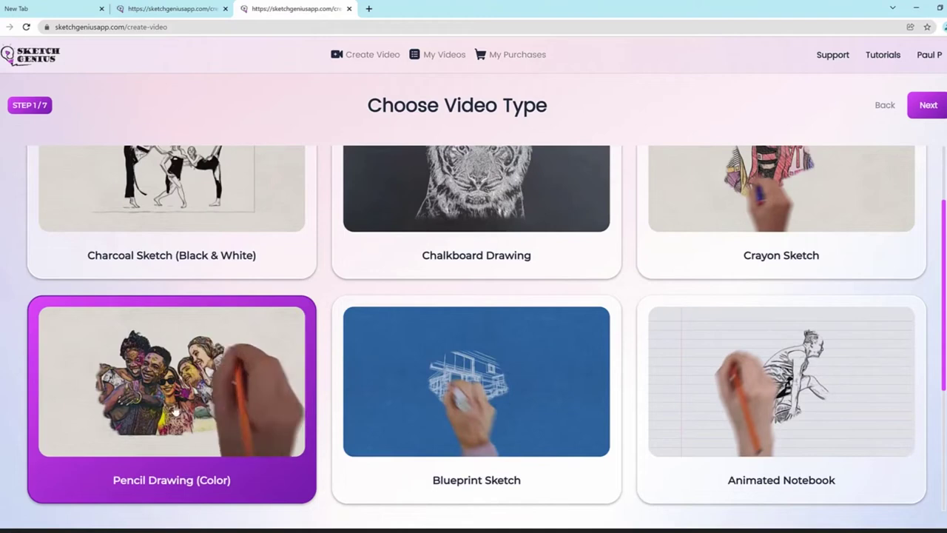
left_click(935, 117)
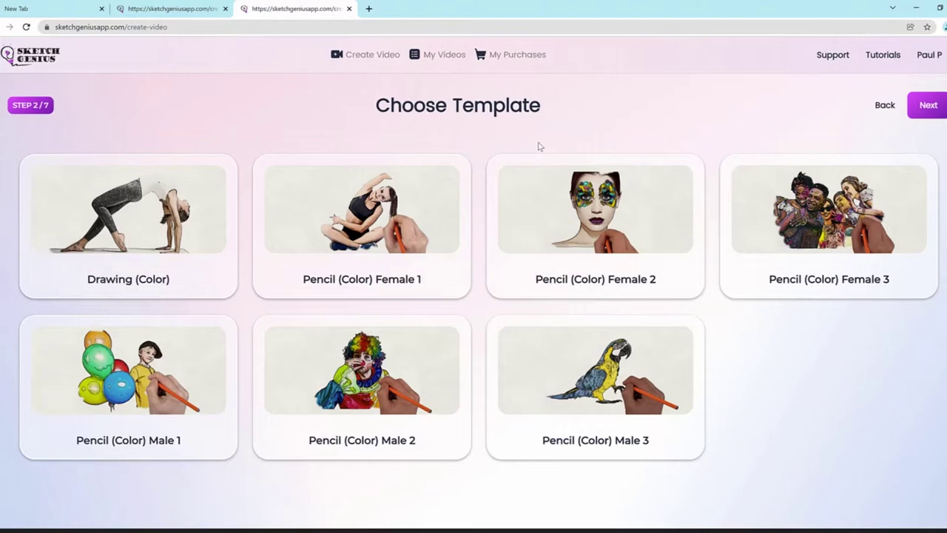
mouse_move(362, 226)
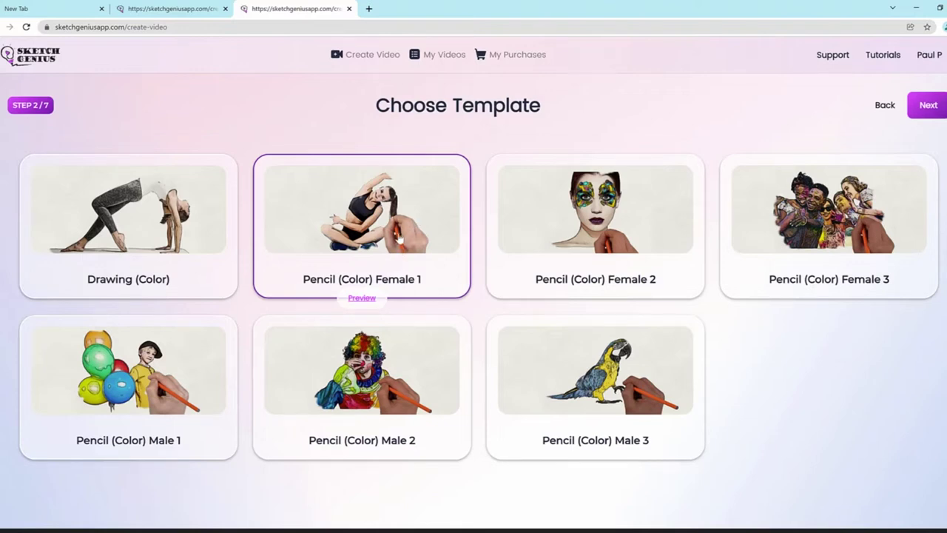
Step: Pick the Pencil (Color) Female 1 template and continue to voice setup
left_click(418, 219)
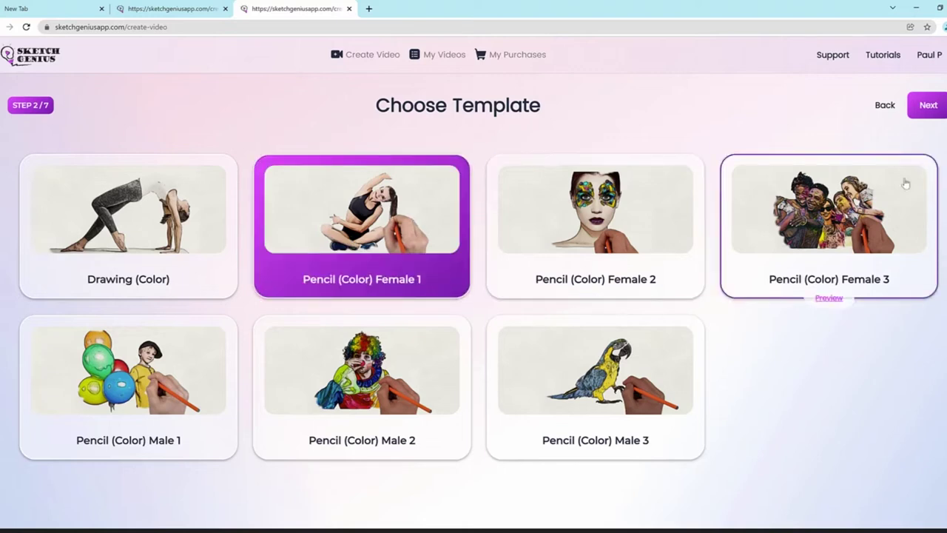
left_click(931, 107)
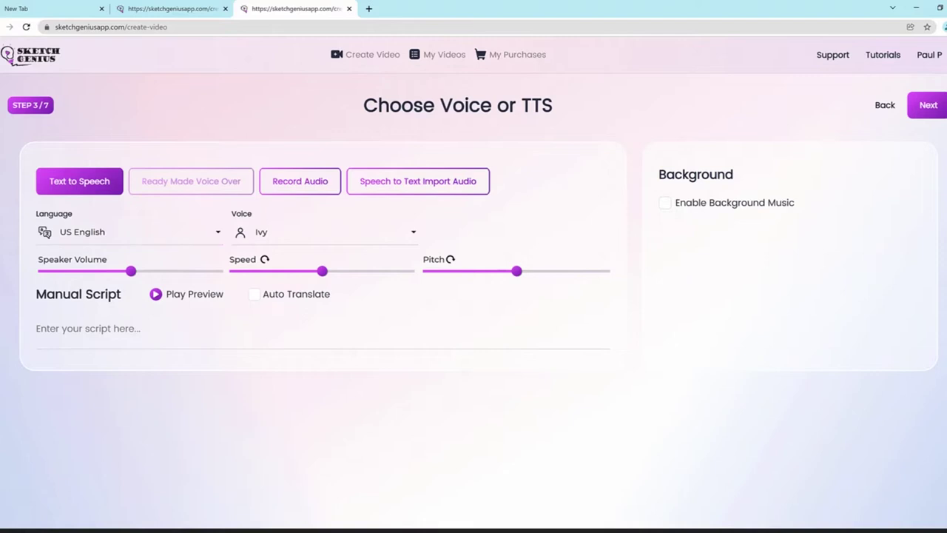
Step: Look through the narration language list, keeping US English
left_click(153, 233)
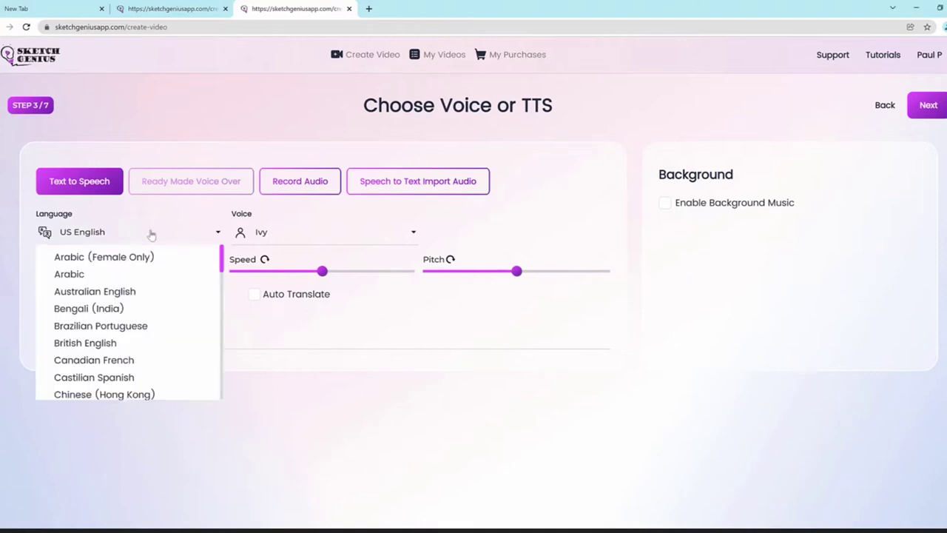
scroll(176, 332, "down", 2)
scroll(155, 322, "down", 4)
scroll(144, 311, "down", 5)
scroll(143, 309, "up", 6)
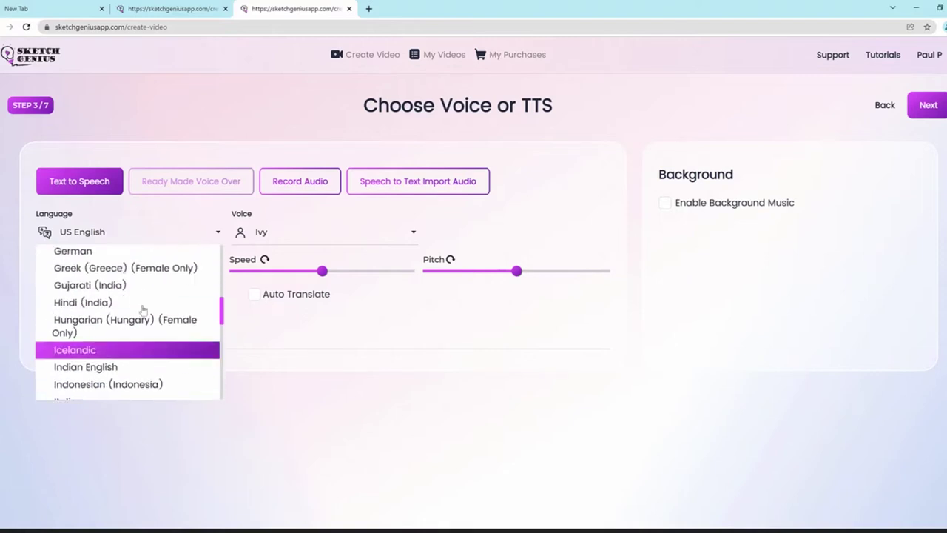
scroll(143, 310, "up", 4)
Step: Choose Henry from the narrator voice list
left_click(327, 235)
scroll(327, 290, "down", 5)
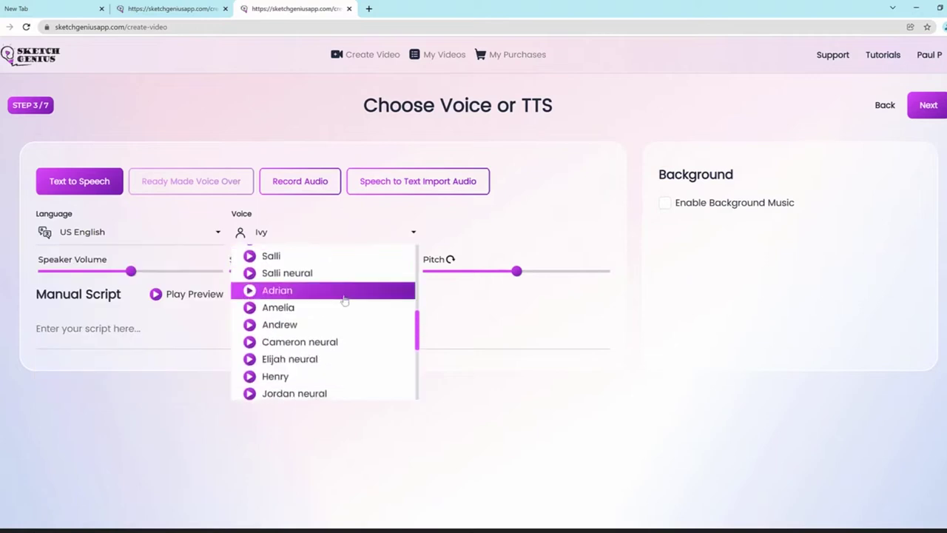
scroll(344, 299, "down", 3)
scroll(344, 299, "up", 5)
scroll(343, 300, "down", 6)
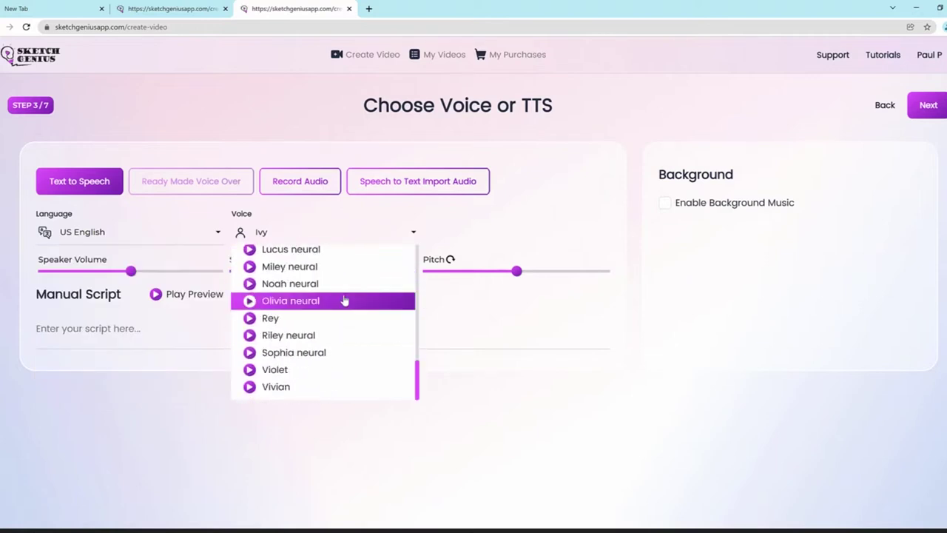
scroll(342, 300, "up", 1)
scroll(326, 318, "up", 1)
scroll(310, 329, "up", 2)
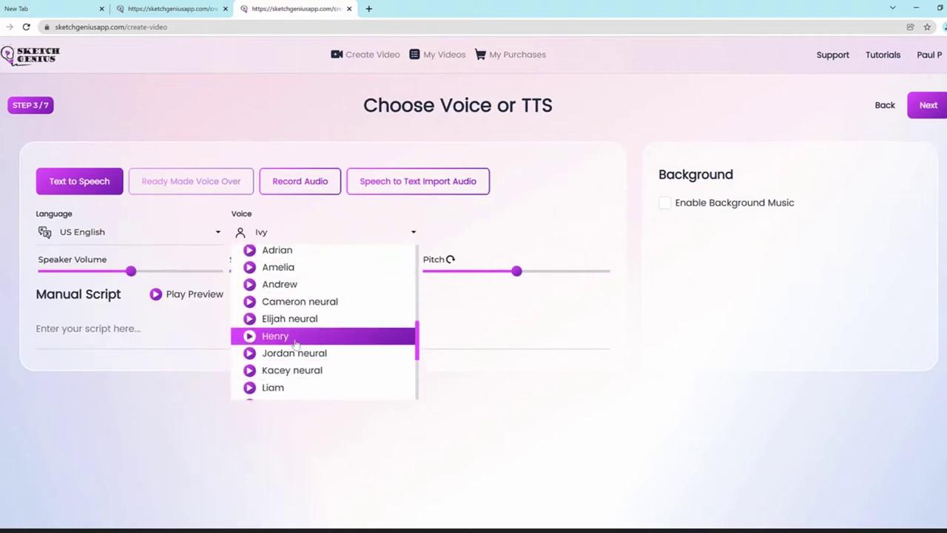
left_click(296, 335)
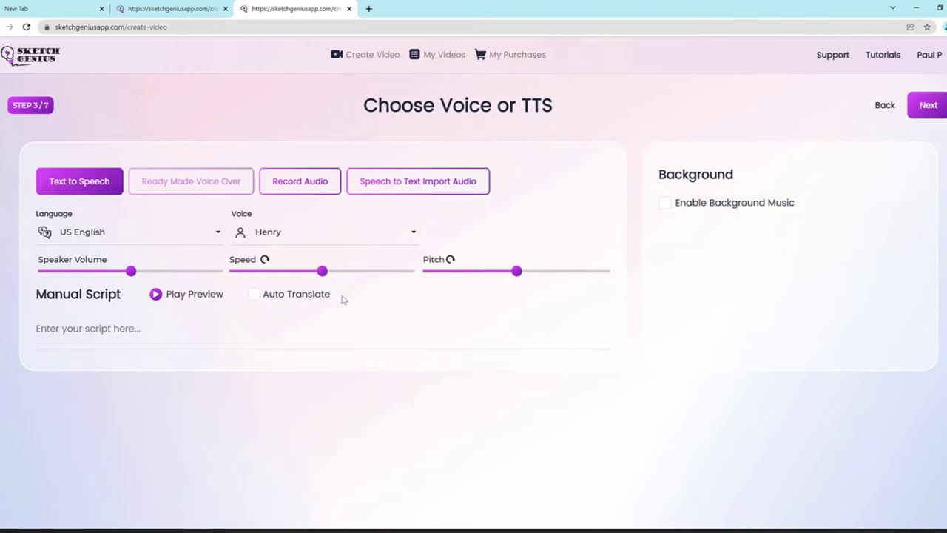
Step: Paste the real-estate narration paragraph into the Manual Script box
mouse_move(271, 285)
left_mouse_down()
mouse_move(338, 302)
mouse_move(253, 282)
left_mouse_up()
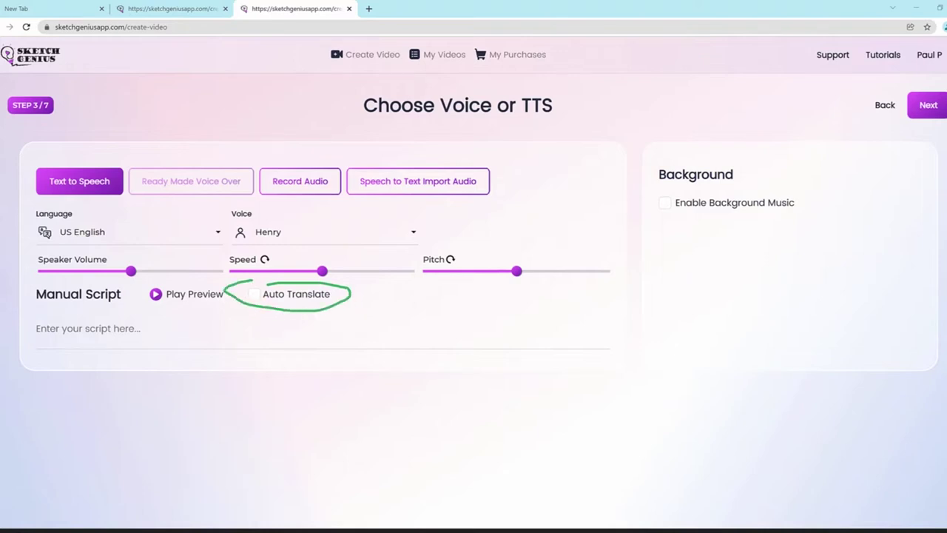
right_click(199, 329)
left_click(248, 411)
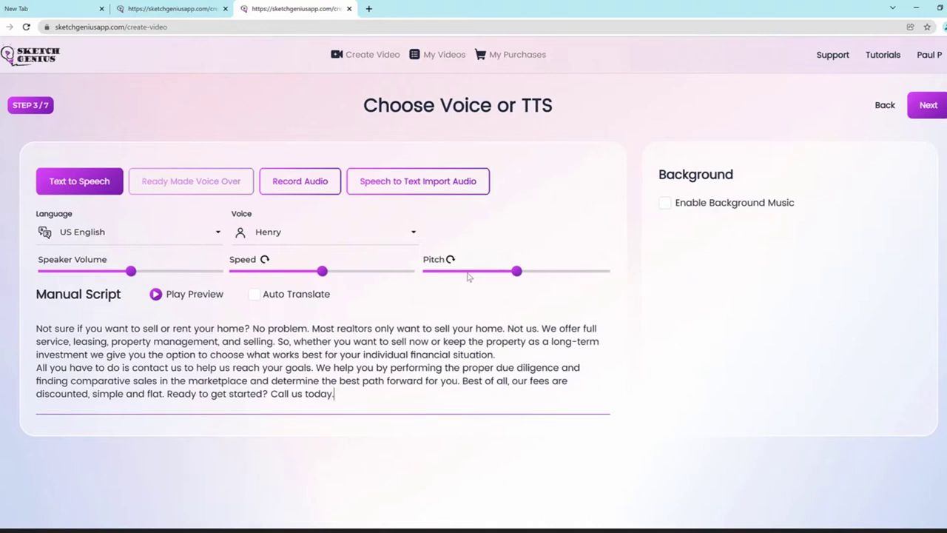
Step: Check the Record Audio and Import Audio options, then re-paste the script under Text to Speech
left_click(307, 187)
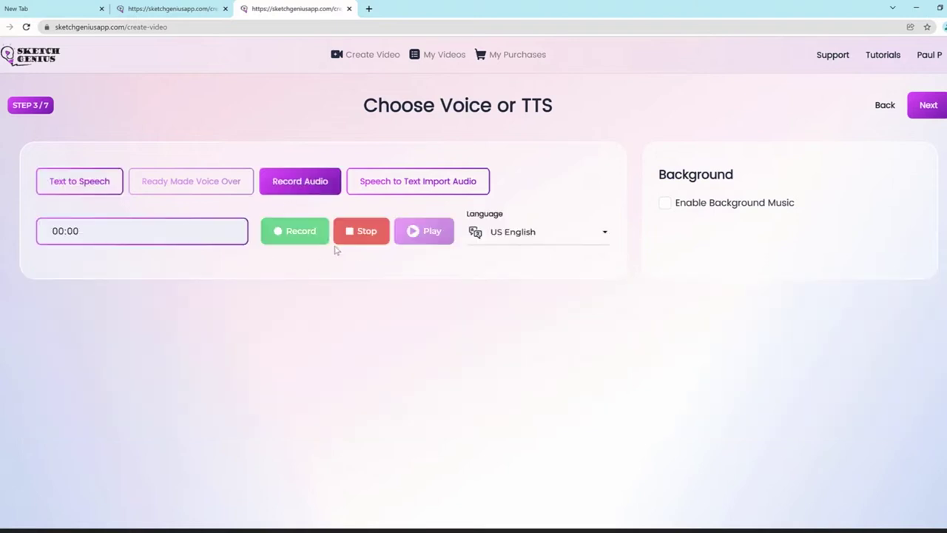
left_click(429, 189)
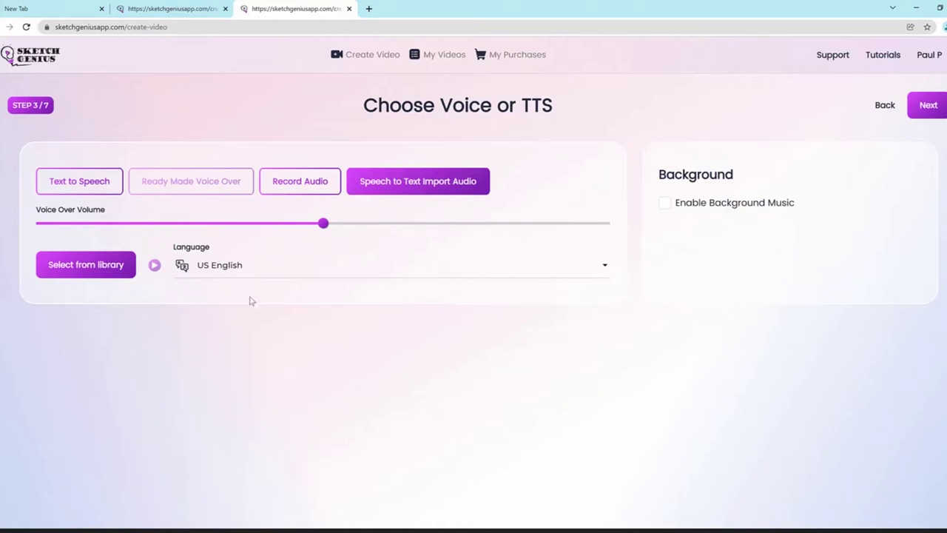
left_click(279, 271)
left_click(784, 318)
left_click(72, 186)
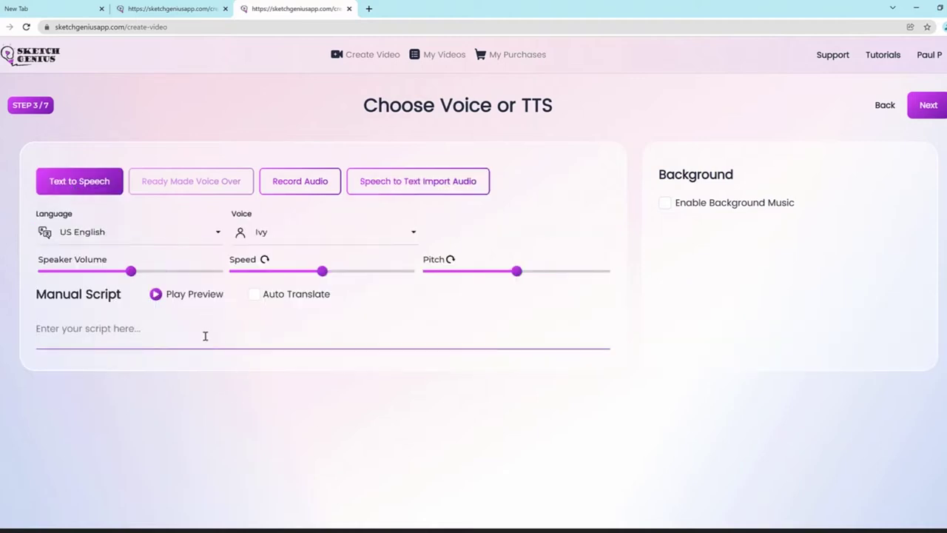
type("Not sure if you want to sell or rent your home? No problem. Most realtors only want to sell your home. Not us. We offer full service, leasing, property management, and selling. So, whether you want to sell now or keep the property as a long-term investment we give you the option to choose what works best for your individual financial situation. All you have to do is contact us to help us reach your goals. We help you by performing the proper due diligence and finding comparative sales in the marketplace and determine the best path forward for you. Best of all, our fees are discounted, simple and flat. Ready to get started? Call us today.")
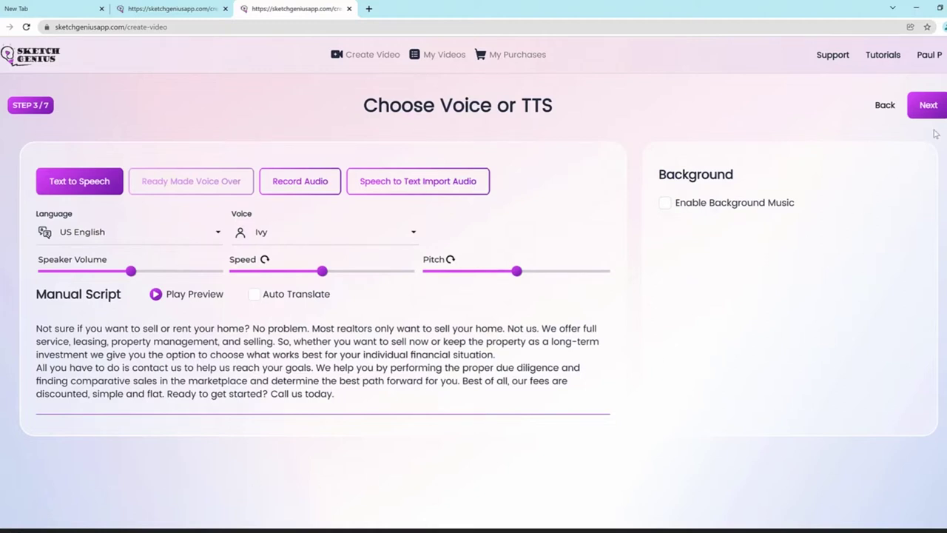
Step: Enable Wave Synth background music at slightly lower volume and advance to text position
left_click(664, 202)
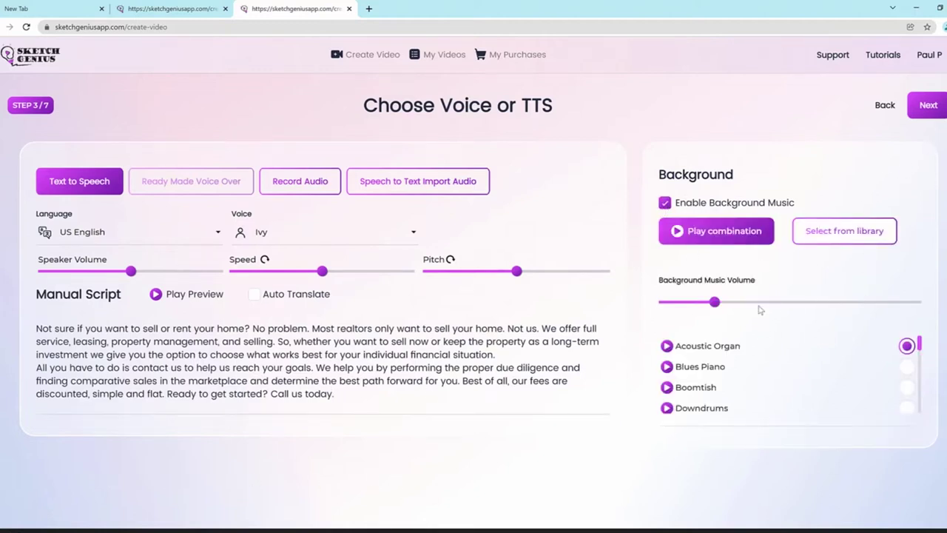
scroll(790, 363, "down", 3)
scroll(790, 363, "down", 5)
scroll(789, 362, "down", 3)
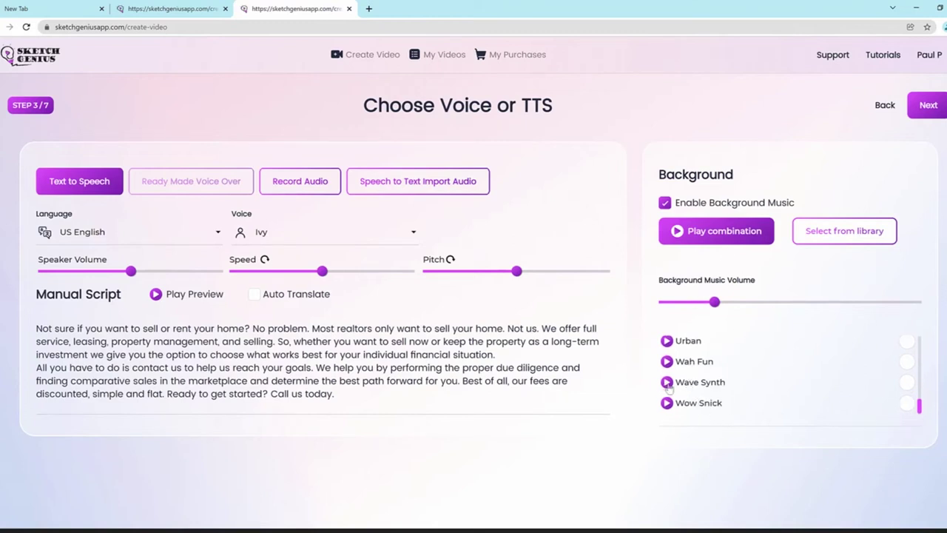
left_click(667, 382)
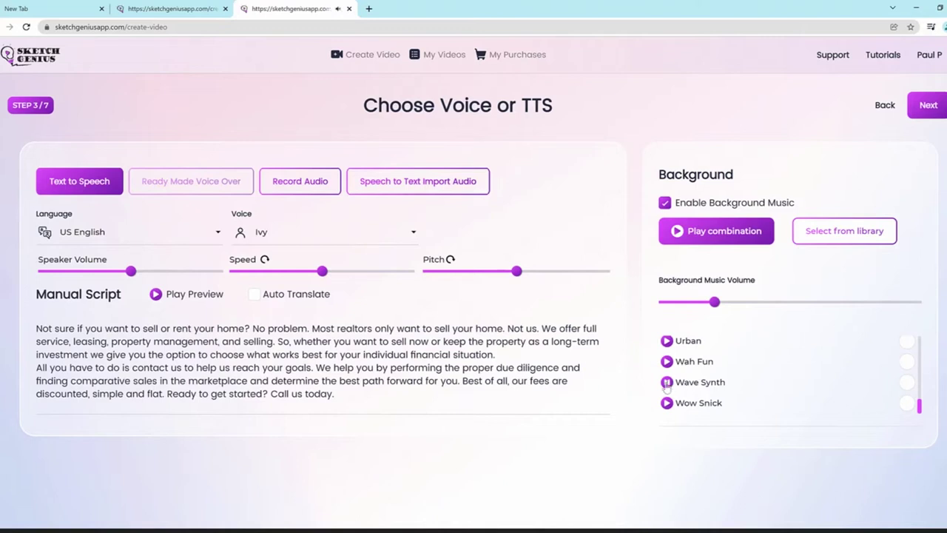
left_click(666, 382)
left_click_drag(714, 302, 702, 301)
left_click(928, 110)
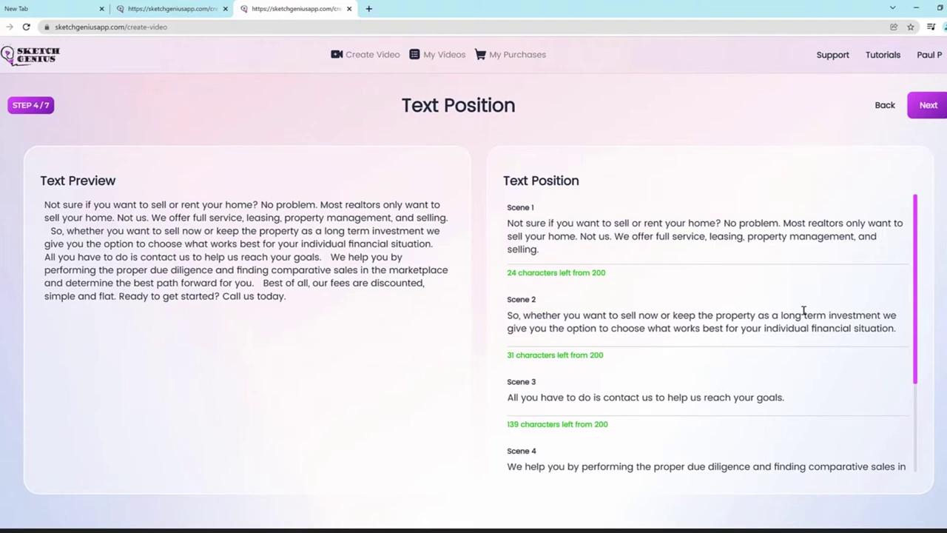
Step: Delete the sentence 'Not us.' from Scene 1's text
scroll(804, 311, "down", 2)
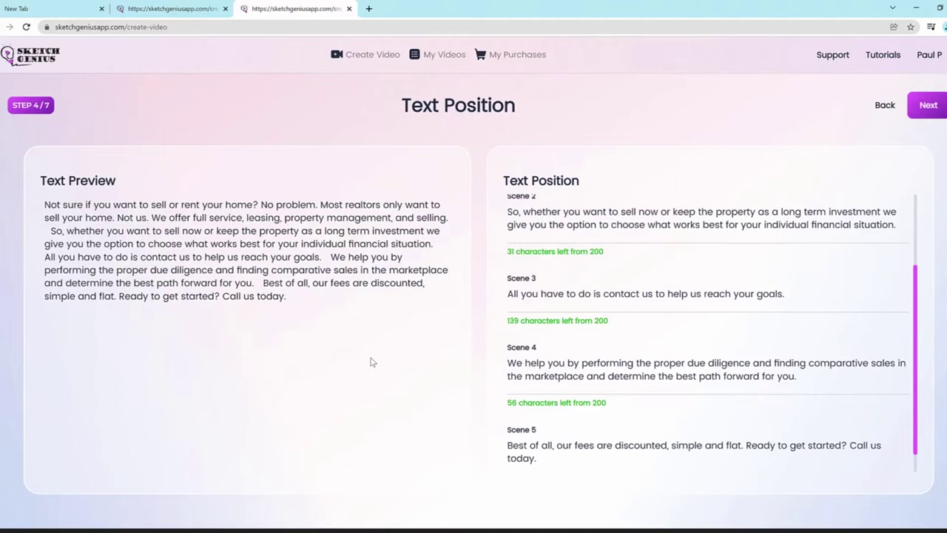
scroll(582, 319, "up", 2)
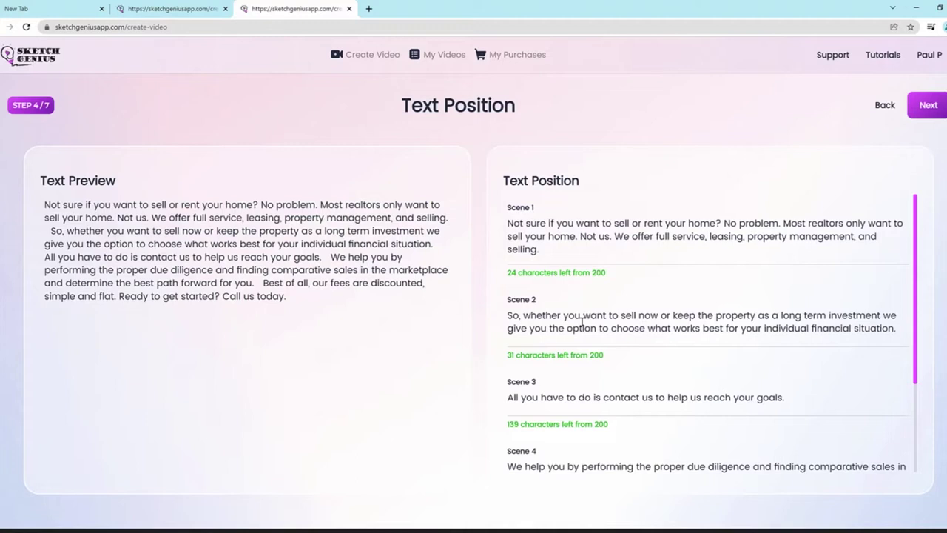
left_click(559, 252)
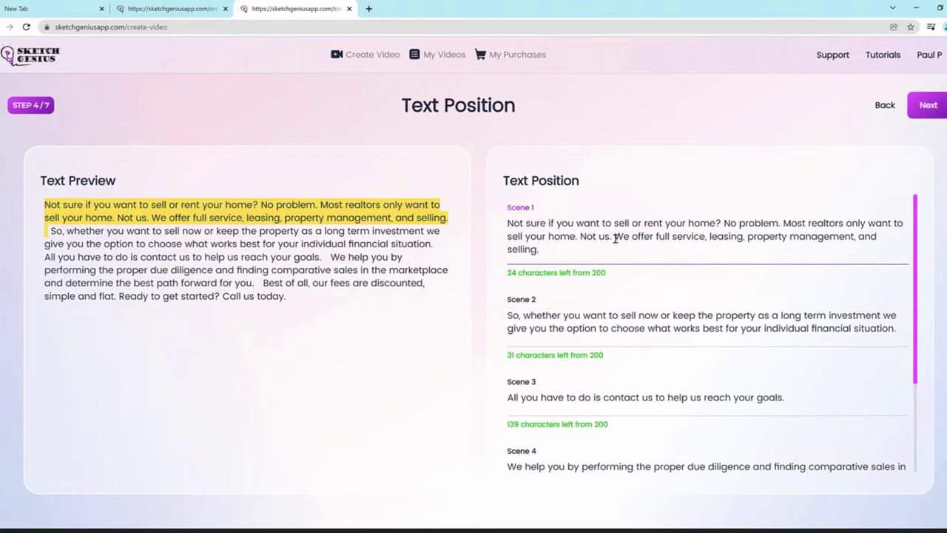
double_click(610, 236)
left_click_drag(610, 237, 580, 240)
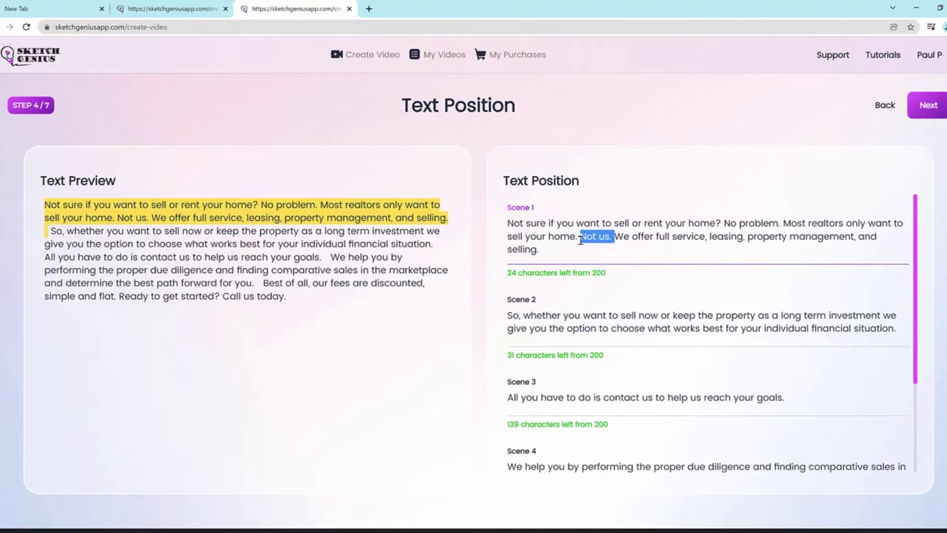
key("BackSpace")
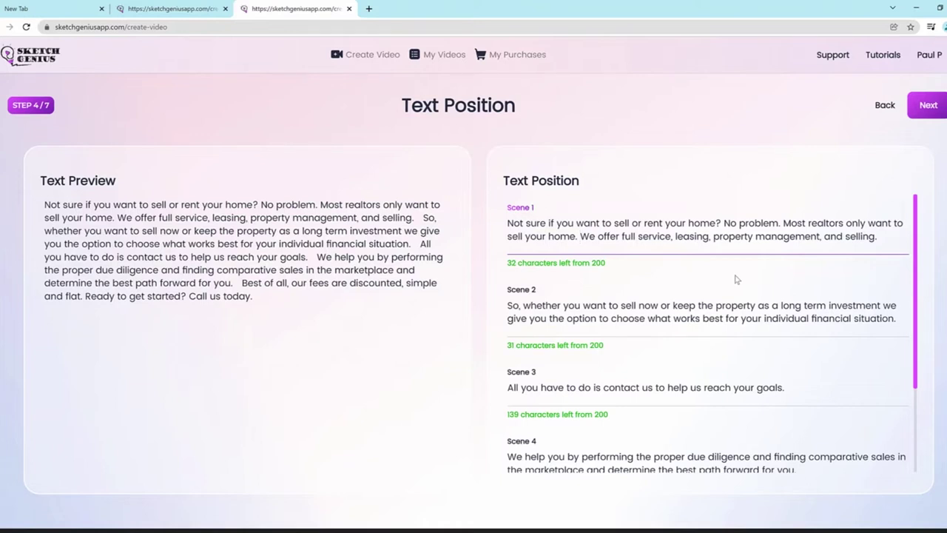
Step: Review Scenes 2–5 in the preview and continue to video settings
left_click(694, 302)
left_click(733, 384)
scroll(741, 359, "down", 2)
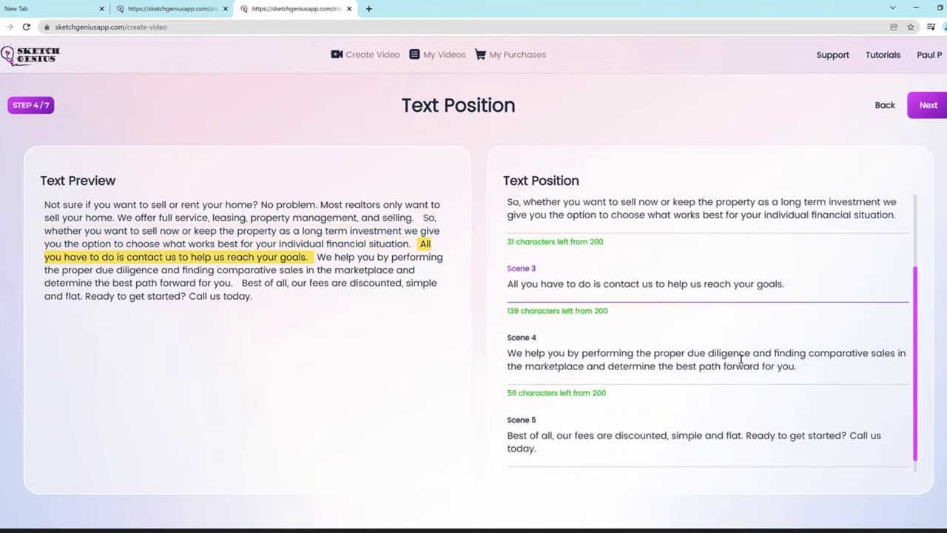
left_click(655, 363)
scroll(660, 421, "down", 1)
left_click(693, 418)
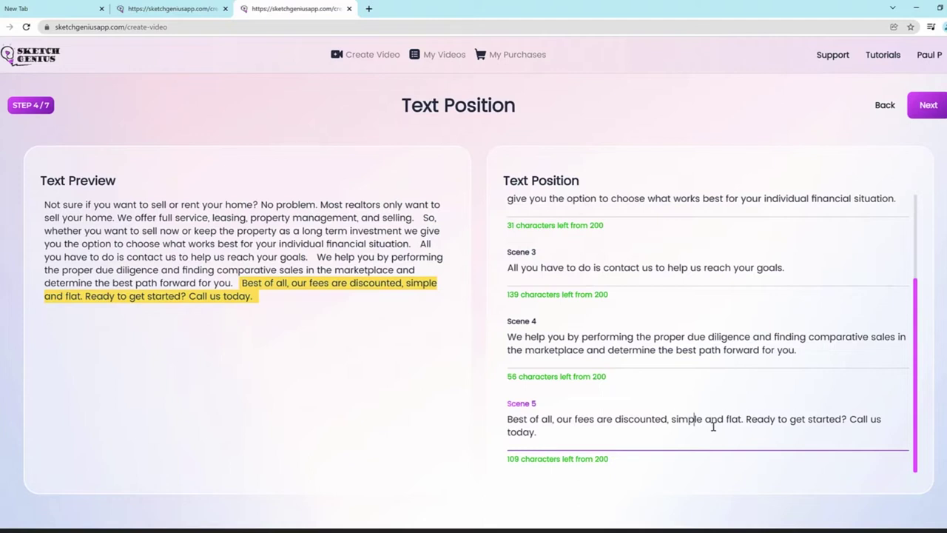
left_click(653, 334)
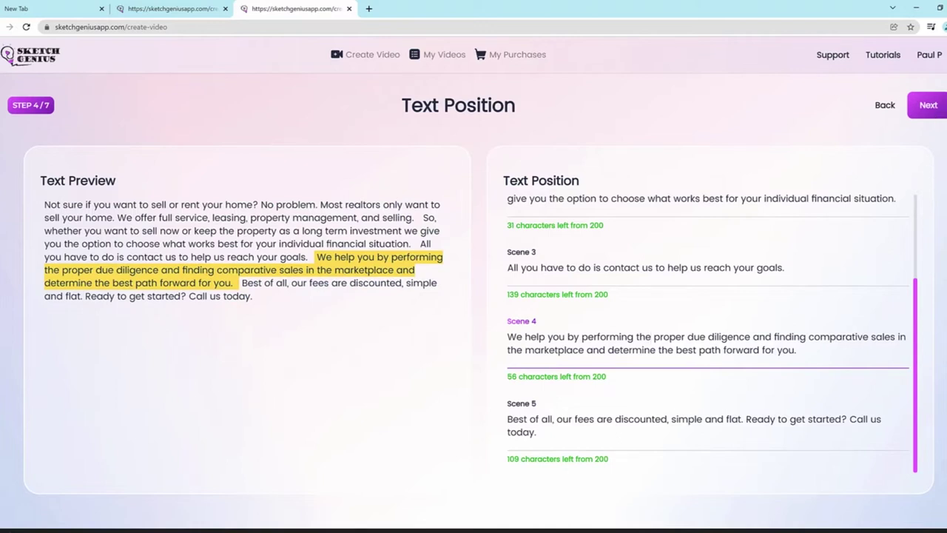
left_click(934, 105)
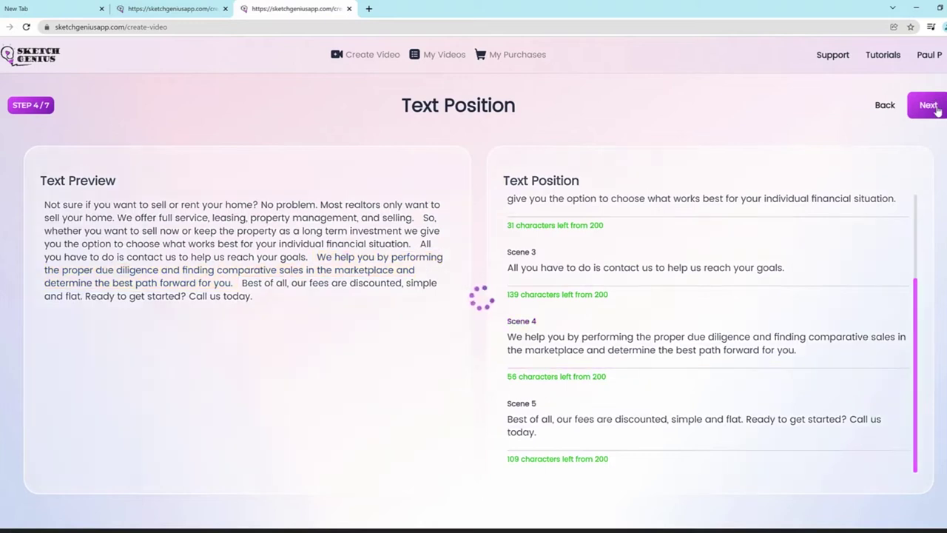
Step: Enable subtitles, look over the remaining video settings, and continue to Create Your Video
left_click(362, 197)
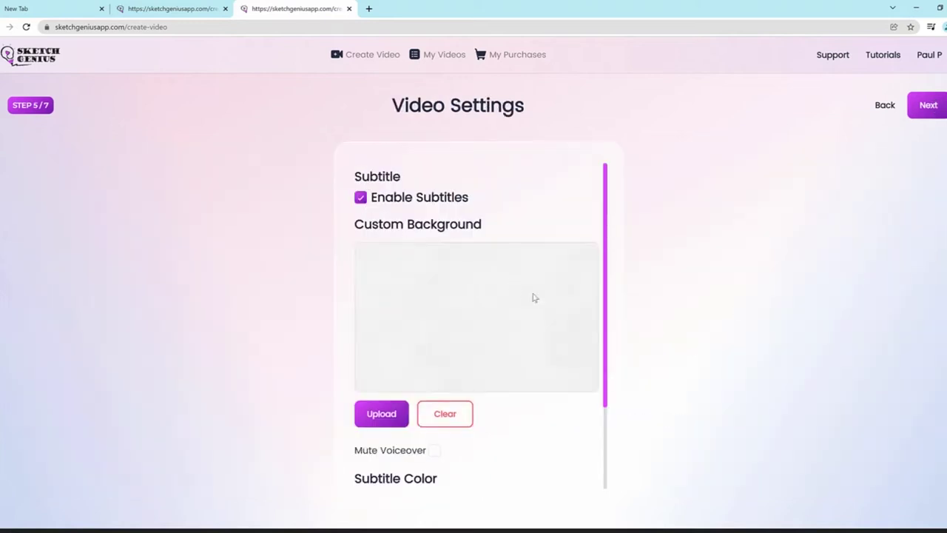
scroll(444, 201, "down", 2)
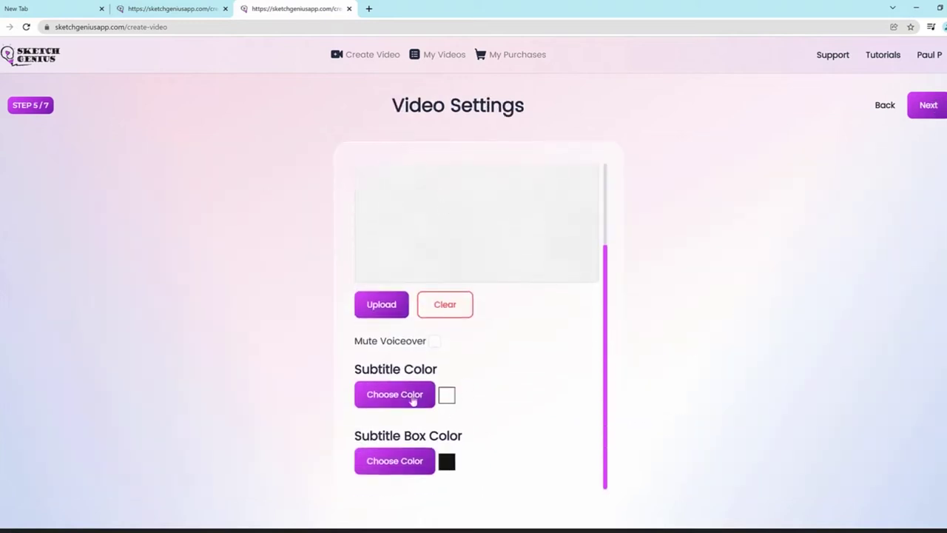
left_click_drag(398, 438, 476, 438)
left_click(478, 432)
scroll(452, 399, "up", 1)
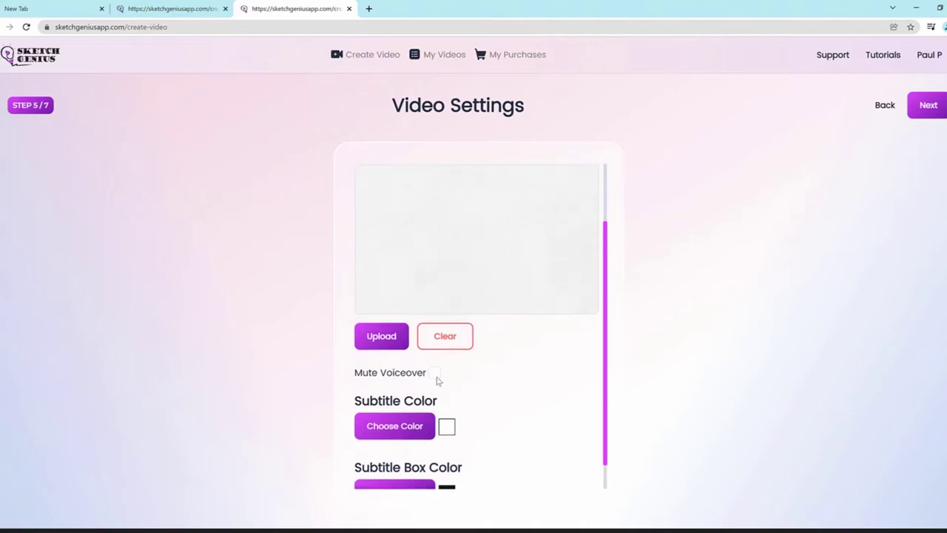
left_click_drag(378, 396, 474, 395)
left_click(479, 402)
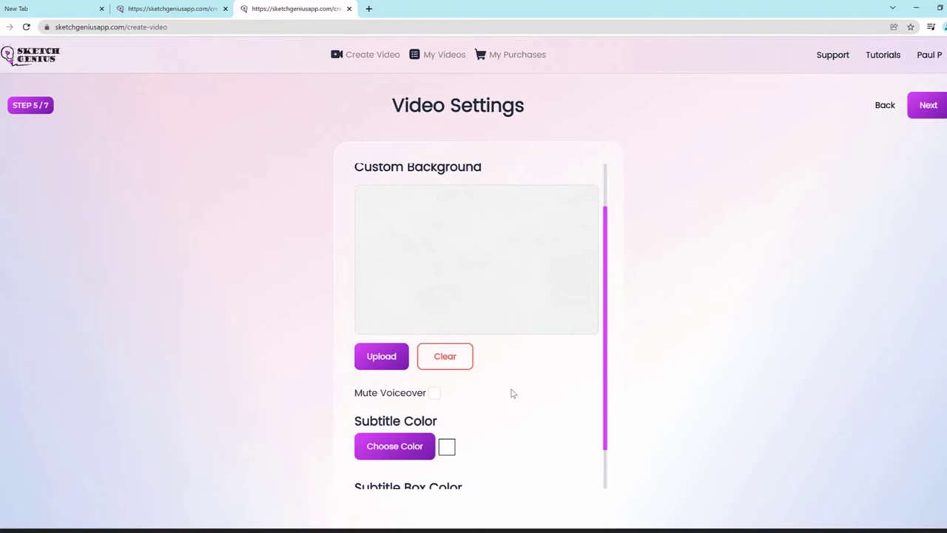
scroll(528, 334, "up", 1)
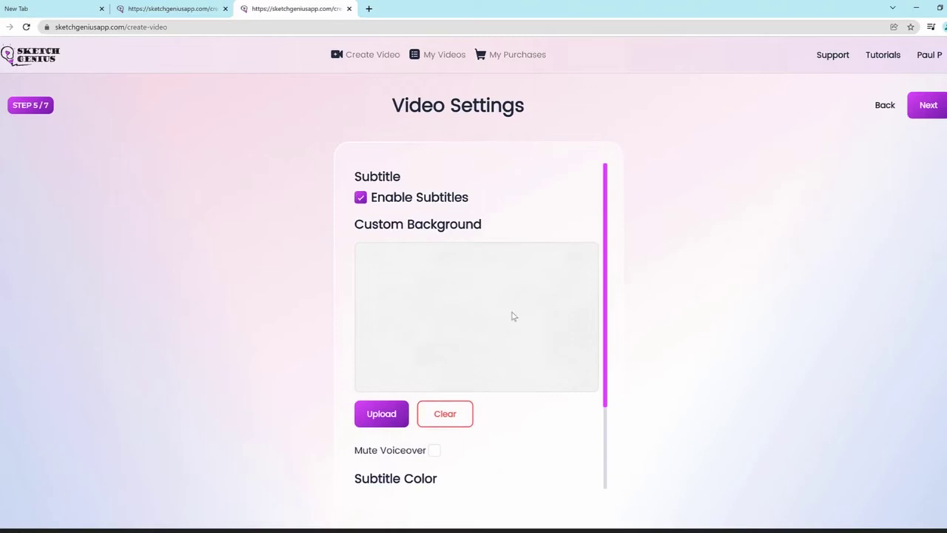
left_click_drag(364, 228, 533, 215)
left_click(531, 245)
left_click(929, 105)
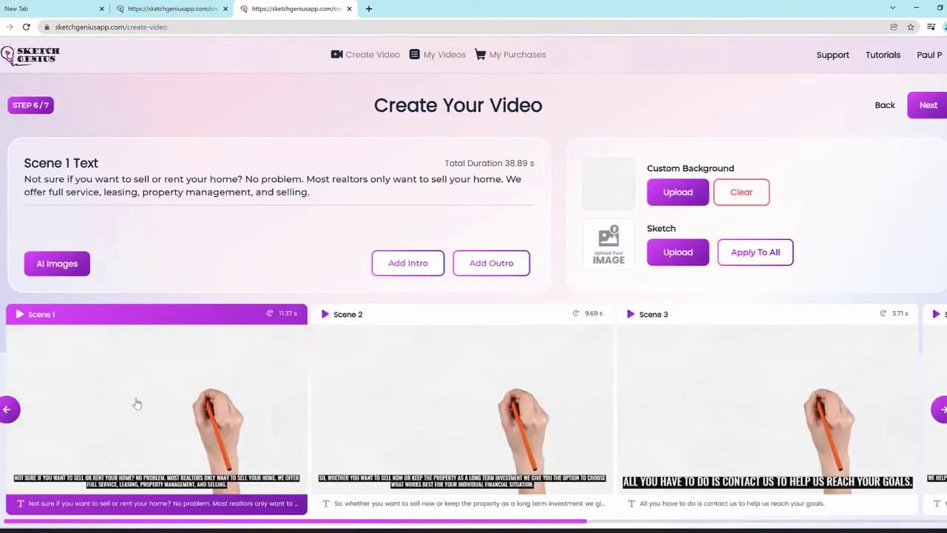
Step: Advance from Video Settings to step 6, 'Create Your Video', showing scene 1's AI image picker
mouse_move(538, 524)
left_mouse_down()
mouse_move(865, 526)
mouse_move(324, 523)
left_mouse_up()
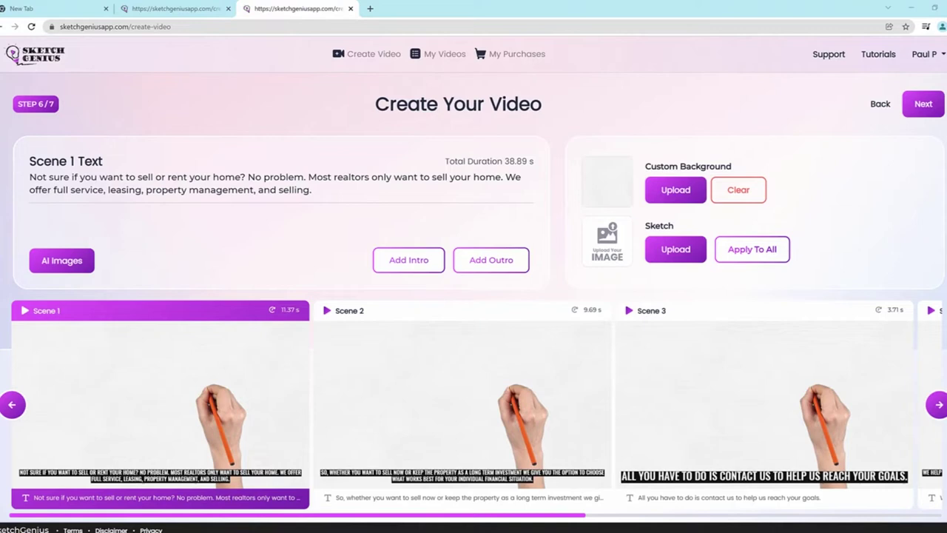
mouse_move(41, 242)
left_mouse_down()
mouse_move(109, 276)
mouse_move(45, 253)
left_mouse_up()
Step: Browse scene 1's AI-suggested images to the white Victorian house
left_click(62, 261)
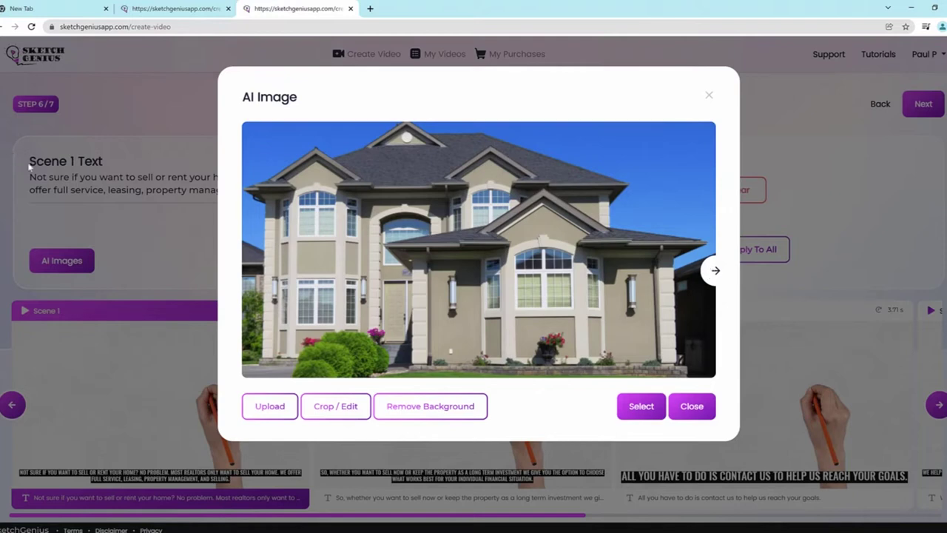
left_click(716, 272)
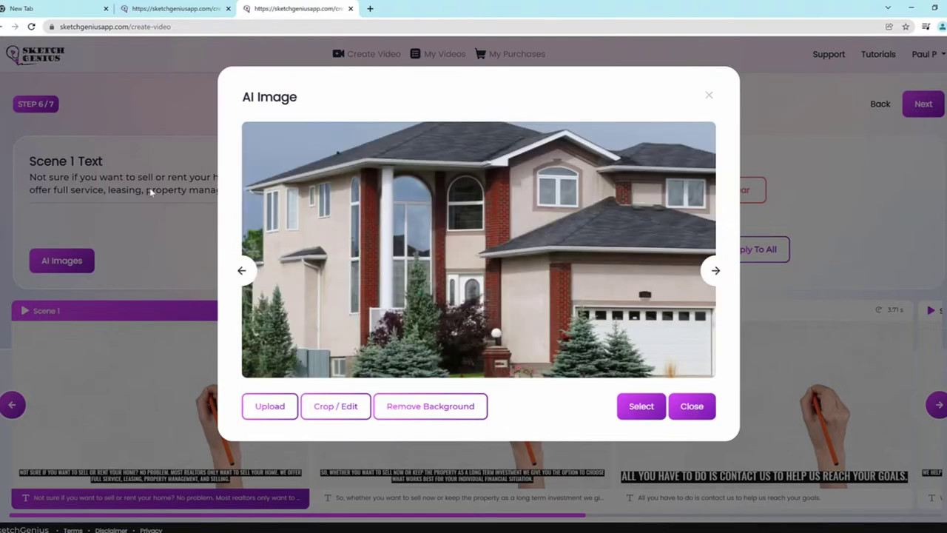
left_click(714, 269)
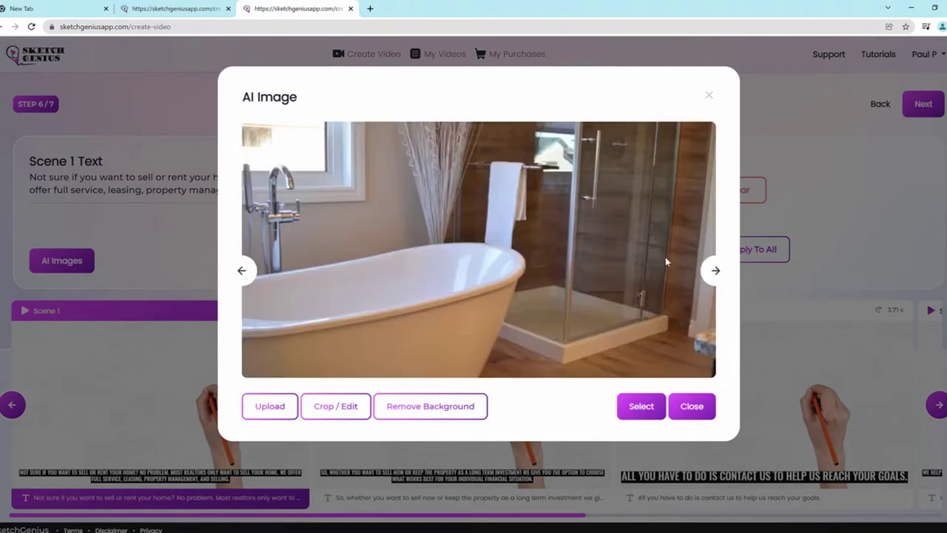
left_click(715, 270)
left_click(716, 272)
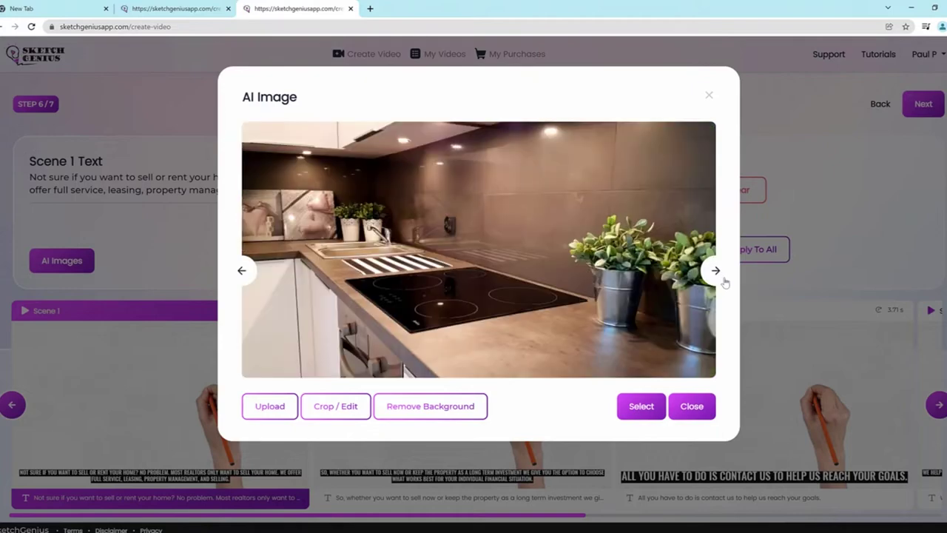
left_click(715, 271)
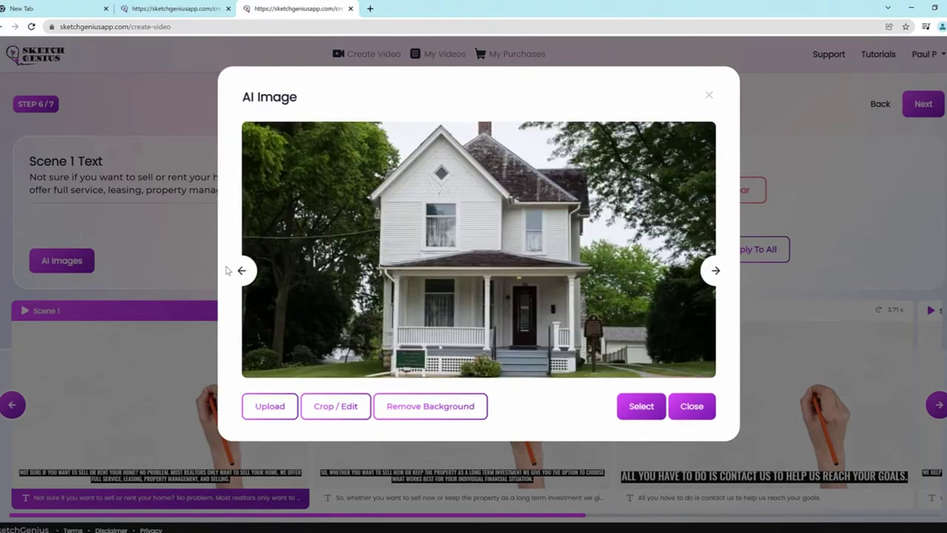
left_click(251, 272)
left_click(716, 276)
Step: Remove the house image's background and use the cut-out as scene 1's sketch
left_click(466, 415)
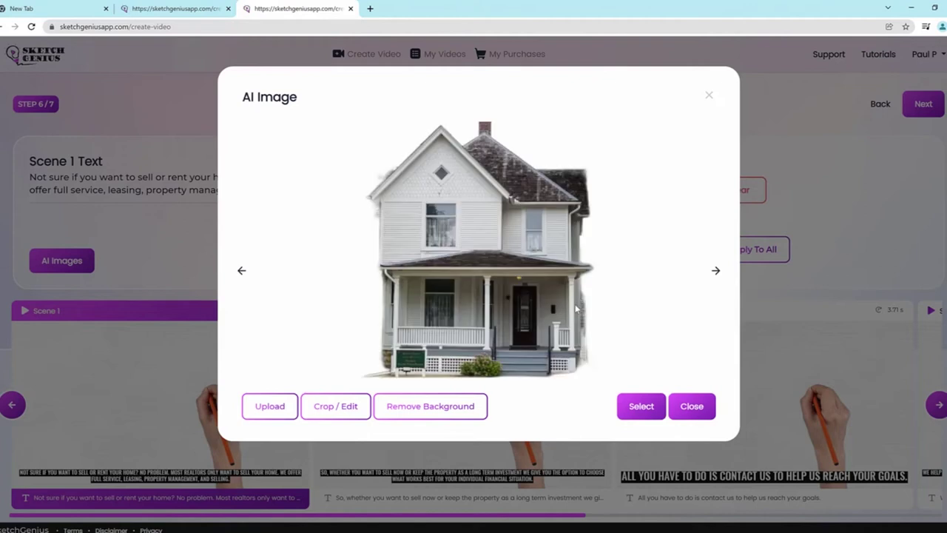
left_click(633, 408)
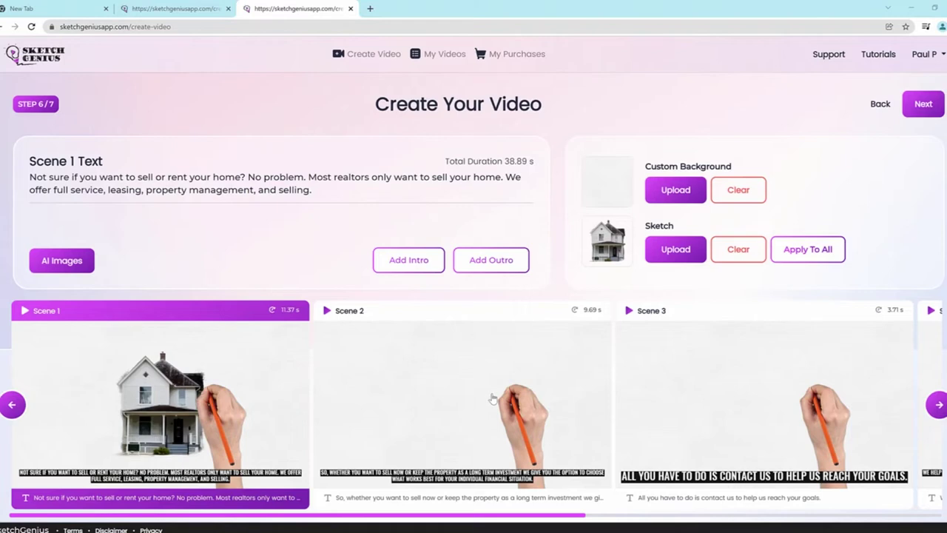
left_click(493, 399)
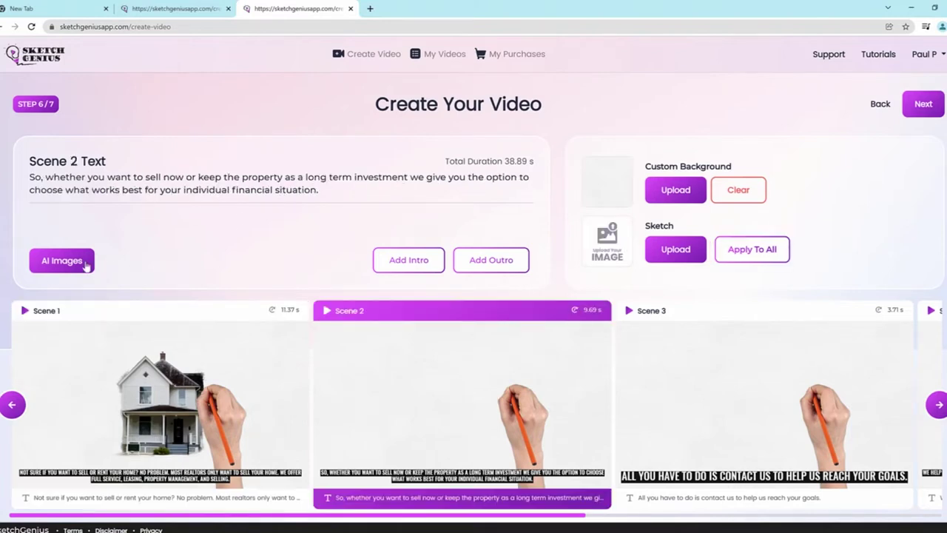
Step: Use the AI image of a calculator on financial papers as scene 2's sketch
left_click(62, 260)
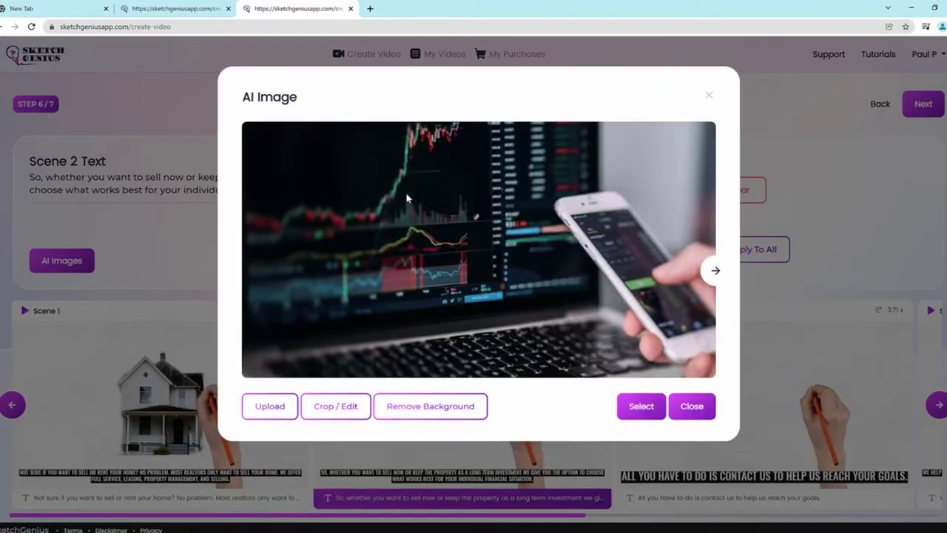
left_click(708, 272)
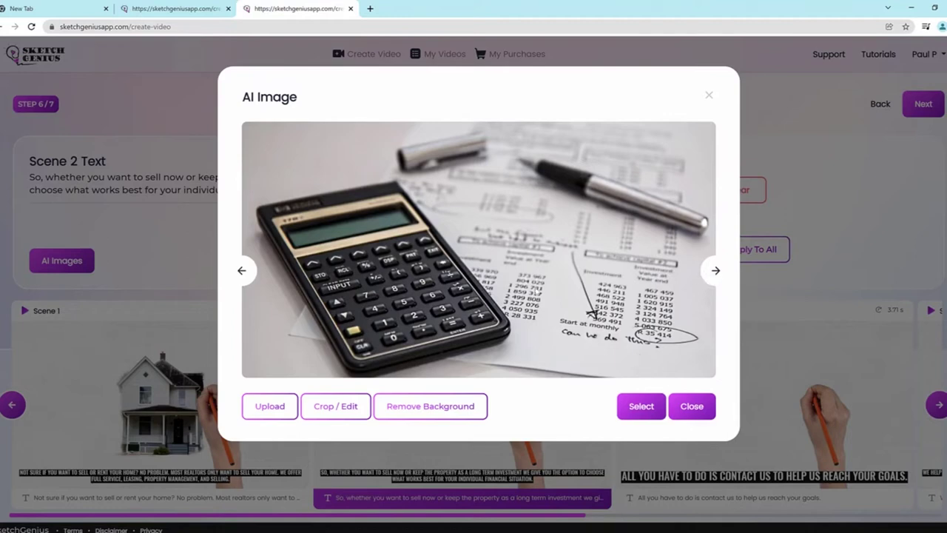
left_click(655, 407)
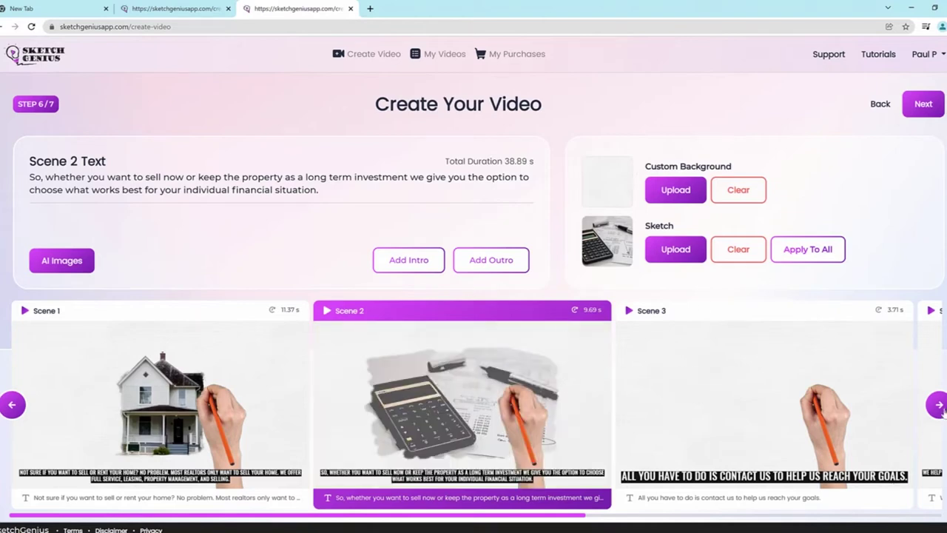
left_click(938, 405)
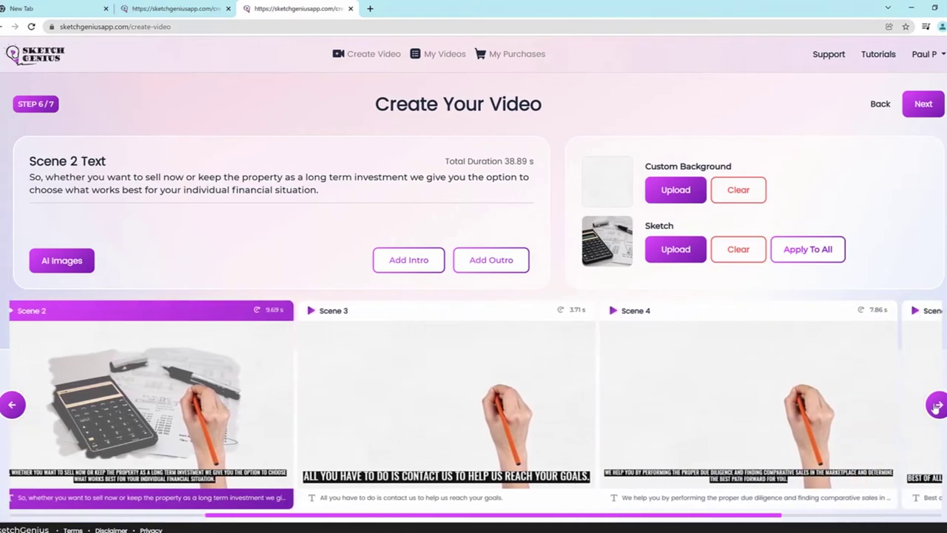
Step: Search Pexels stock photos for 'contact us' for scene 3's sketch
left_click(208, 381)
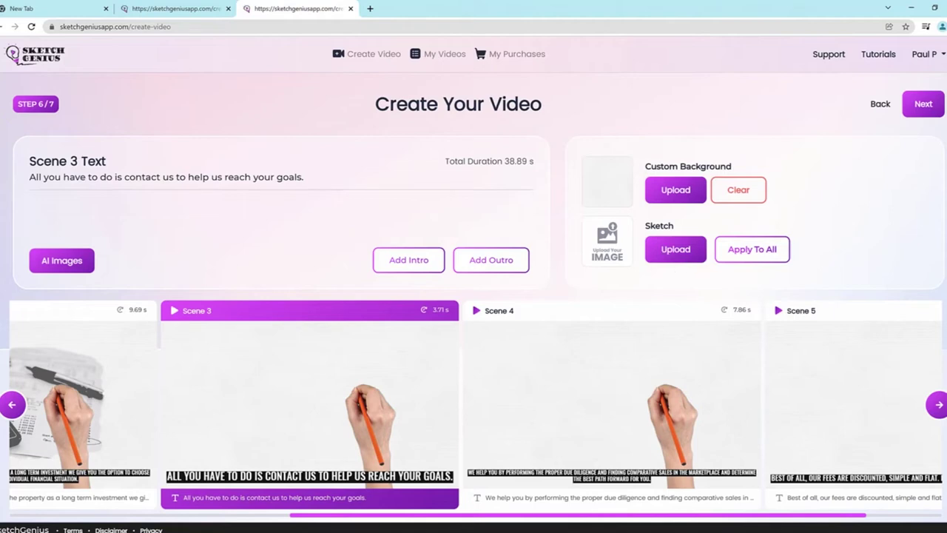
left_click_drag(642, 237, 640, 224)
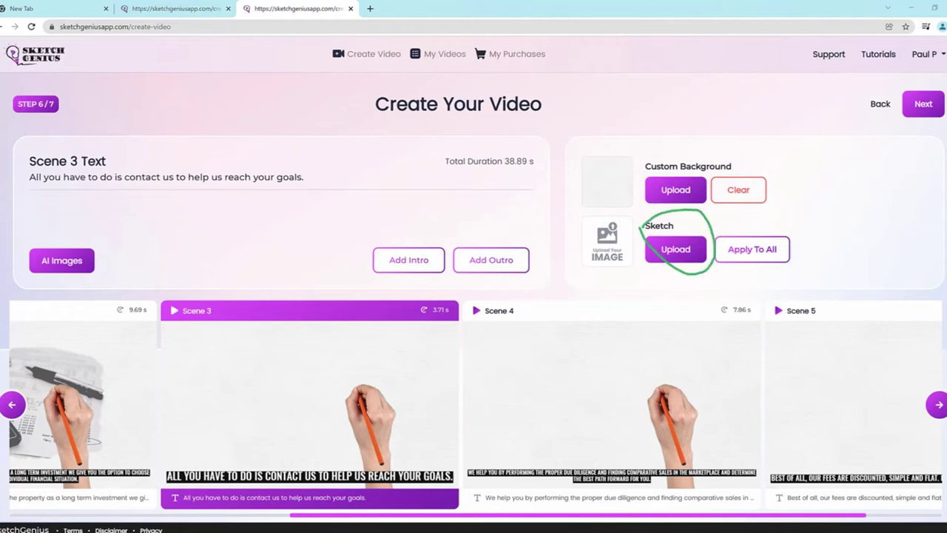
left_click(673, 253)
left_click(257, 214)
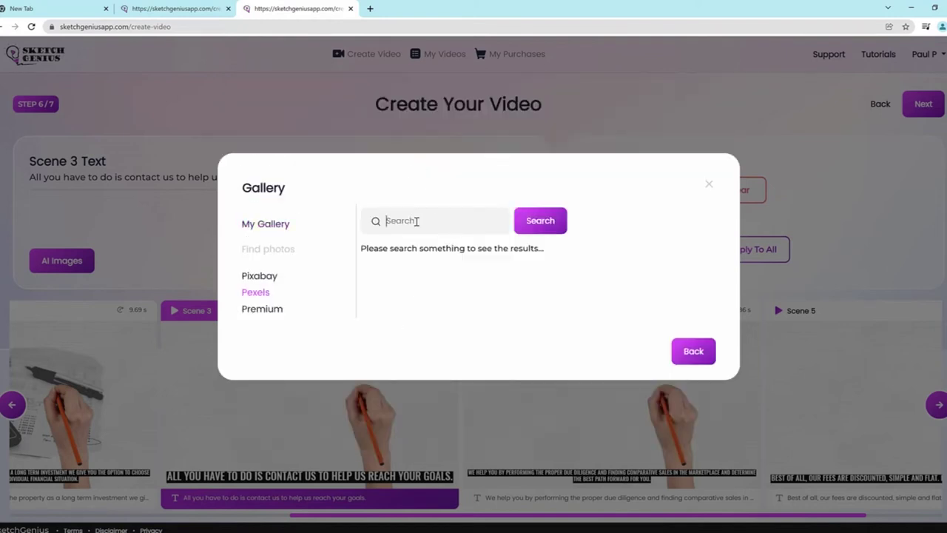
type("contact us")
key("Return")
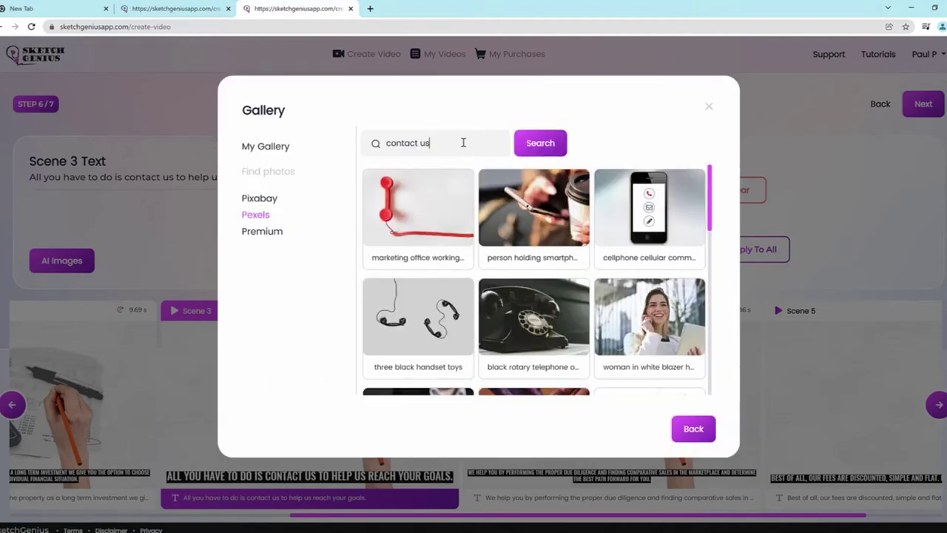
Step: Use the smiling woman in a white blazer on the phone as scene 3's sketch
triple_click(463, 143)
left_click(649, 317)
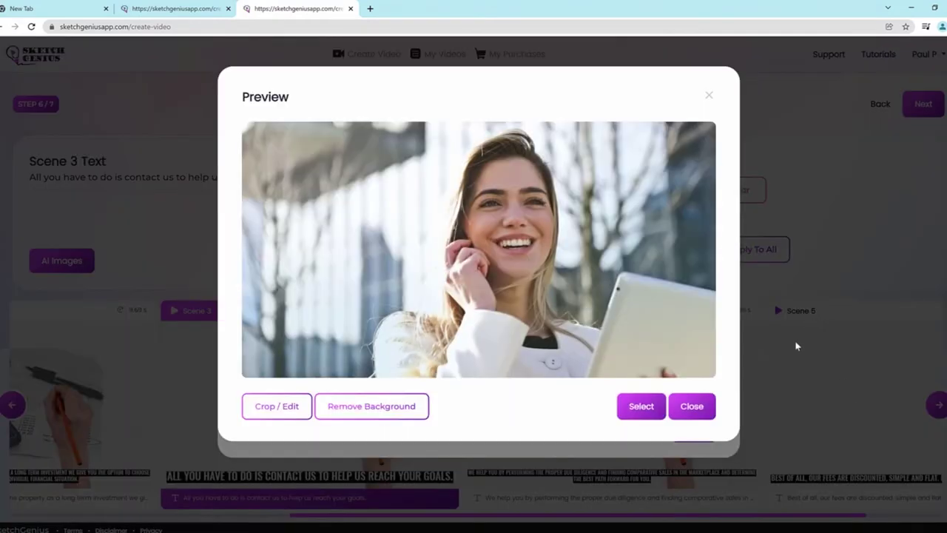
left_click(655, 408)
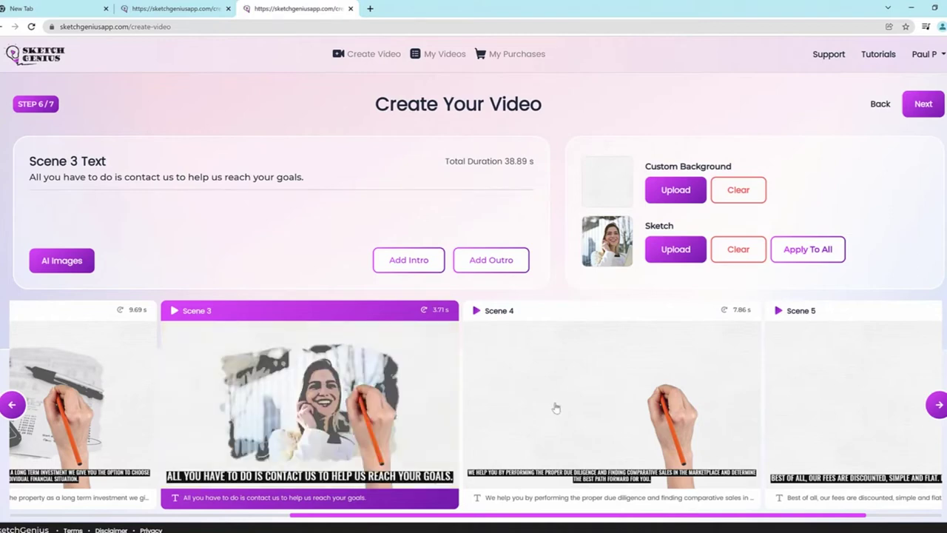
scroll(555, 409, "right", 2)
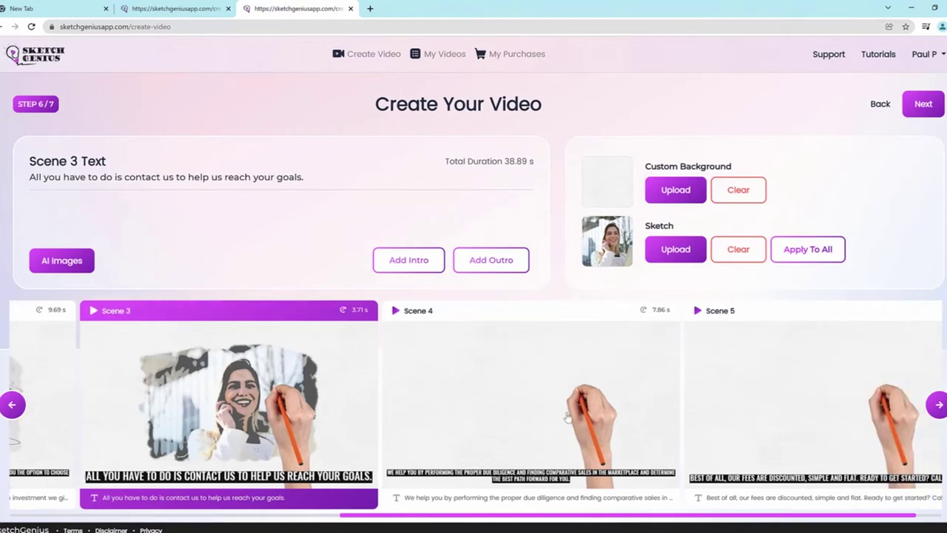
left_click(593, 387)
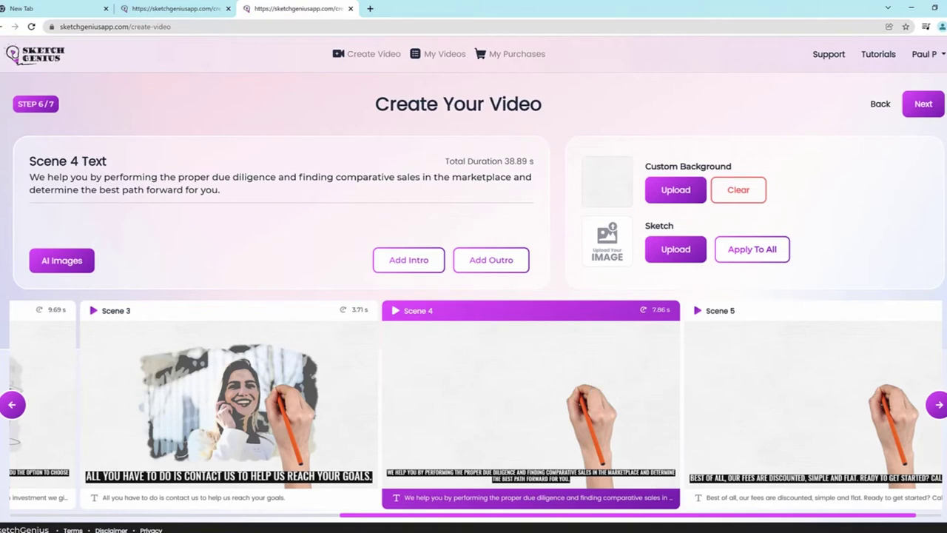
Step: Set scene 4's sketch to the red 'Special Deal, Limited time offer' AI image
left_click(65, 267)
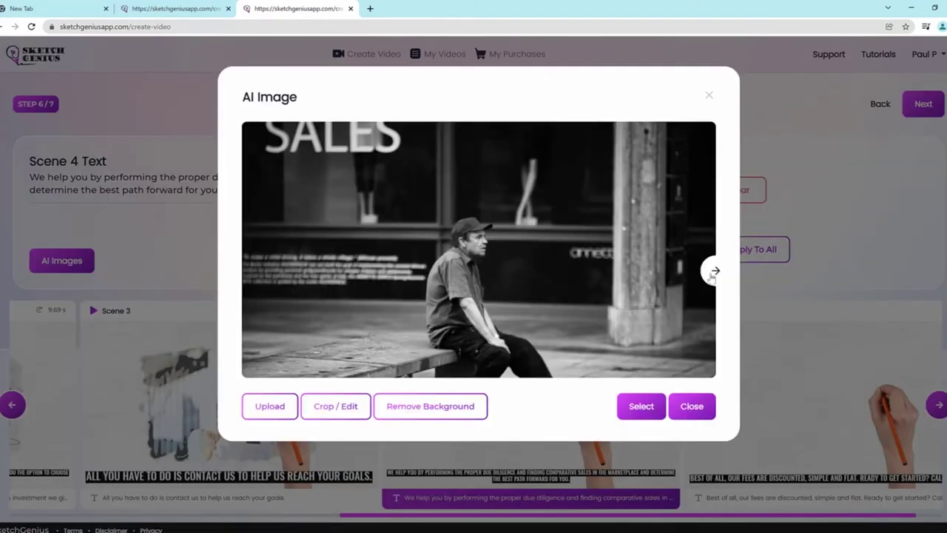
left_click(715, 272)
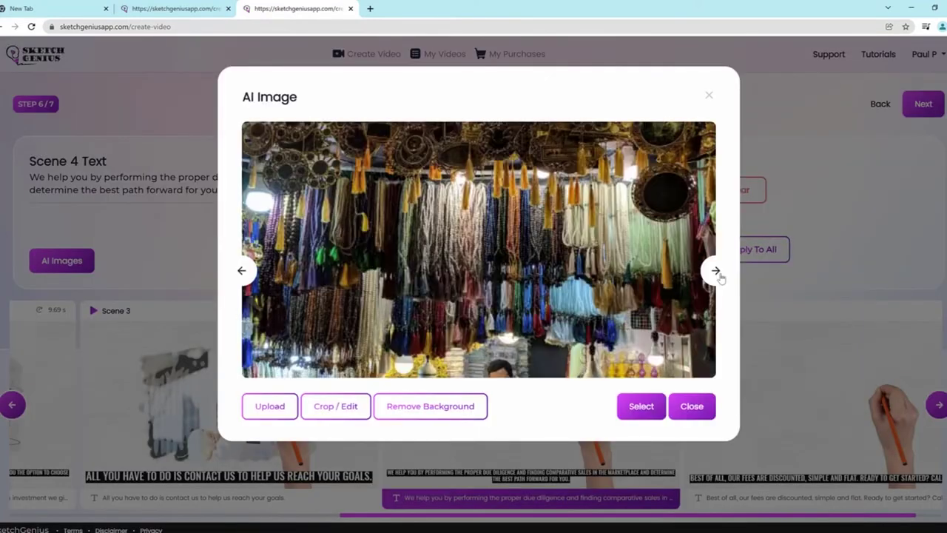
left_click(641, 406)
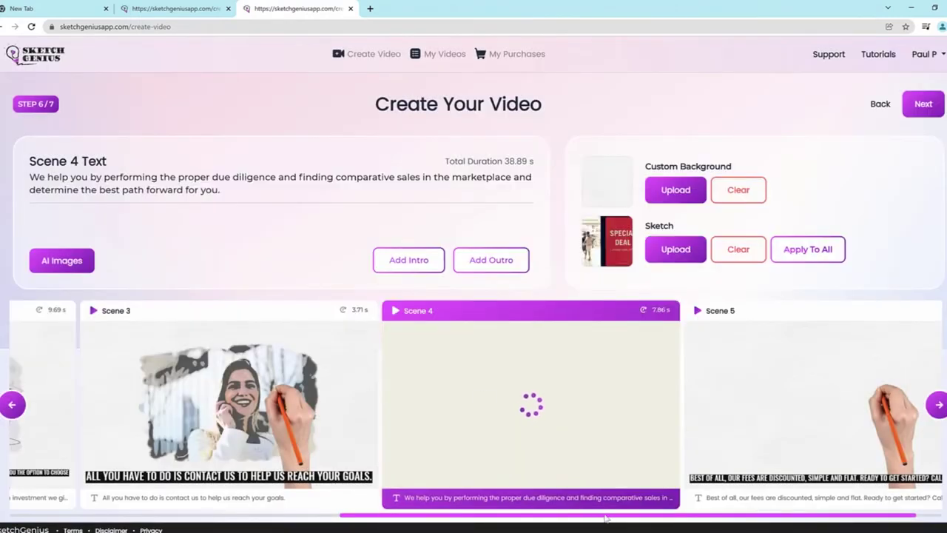
left_click_drag(626, 521, 641, 521)
left_click(789, 420)
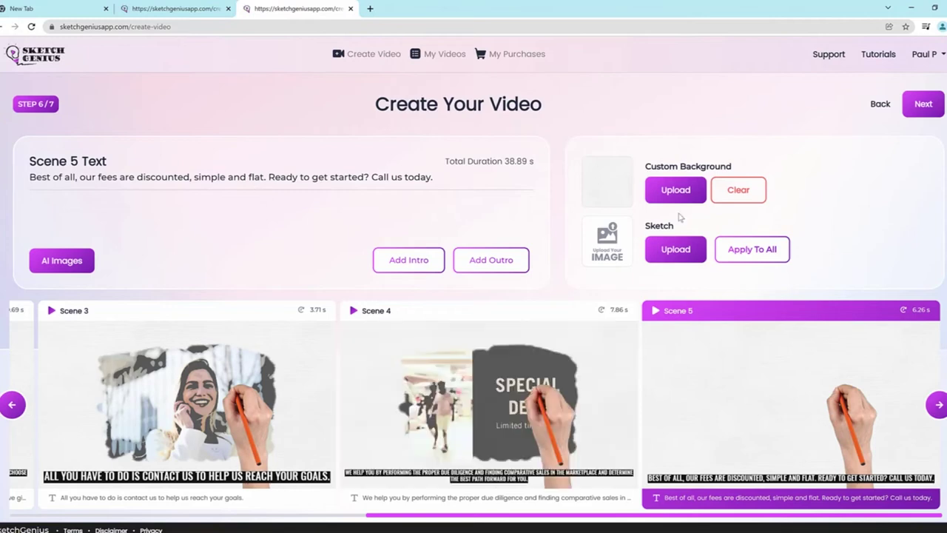
Step: Pick the gallery photo of a woman in a purple blouse wearing a headset for scene 5
left_click(683, 256)
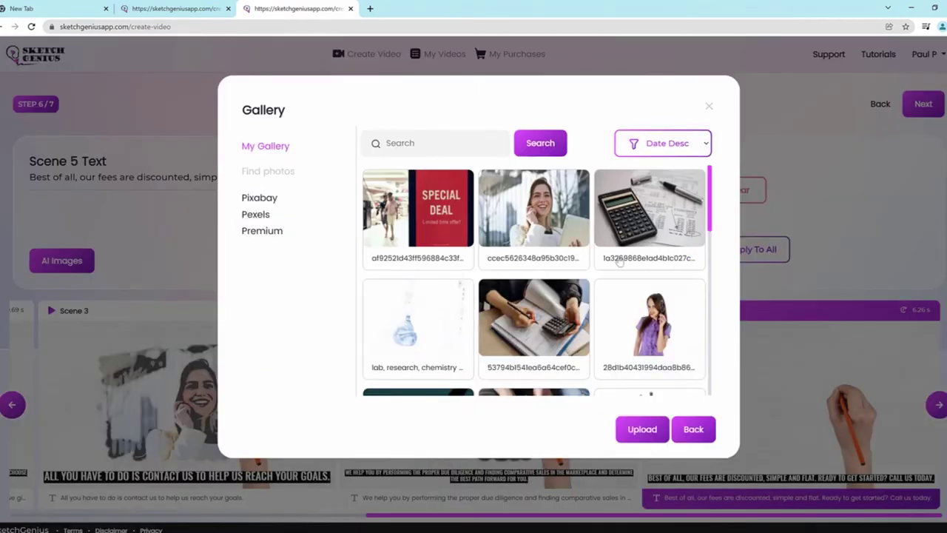
scroll(650, 274, "down", 2)
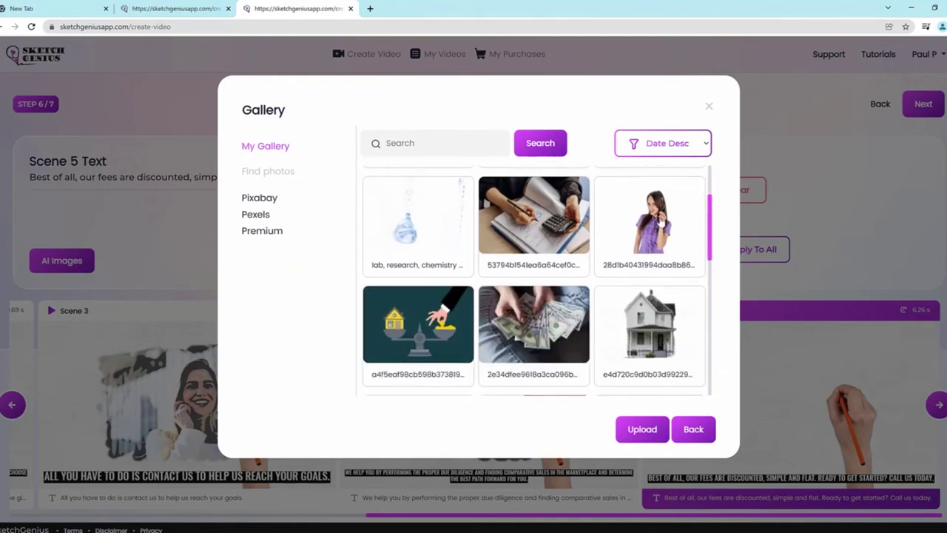
left_click(661, 220)
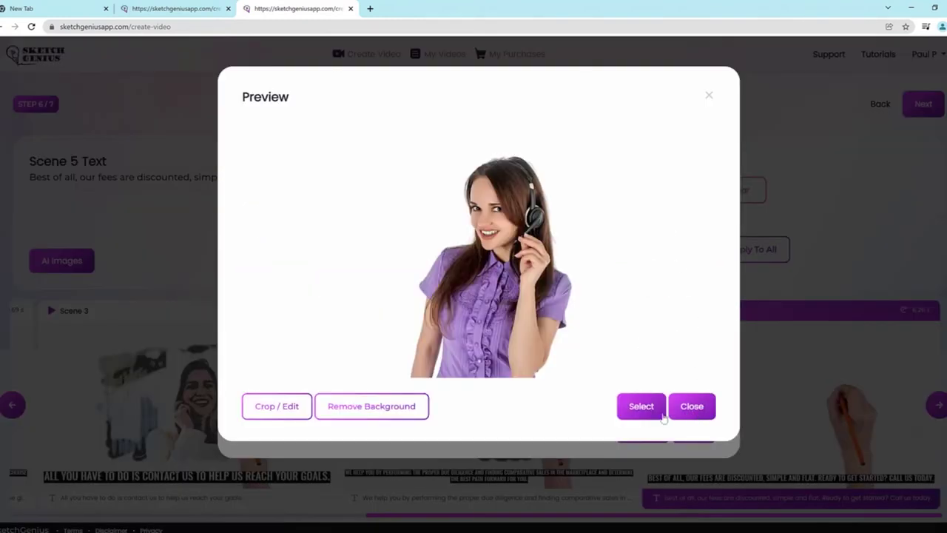
left_click(647, 411)
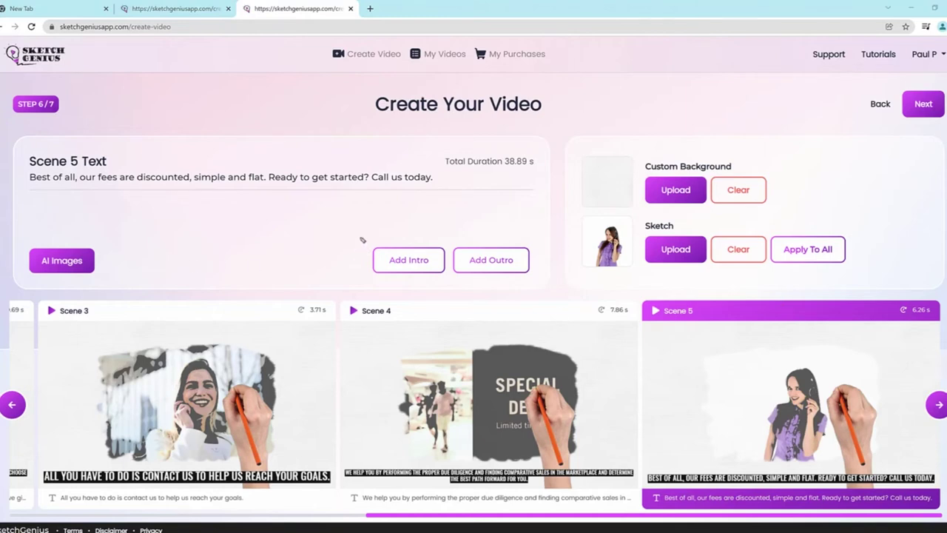
mouse_move(363, 241)
left_mouse_down()
mouse_move(405, 300)
mouse_move(361, 245)
left_mouse_up()
mouse_move(449, 245)
left_mouse_down()
mouse_move(570, 255)
mouse_move(447, 247)
left_mouse_up()
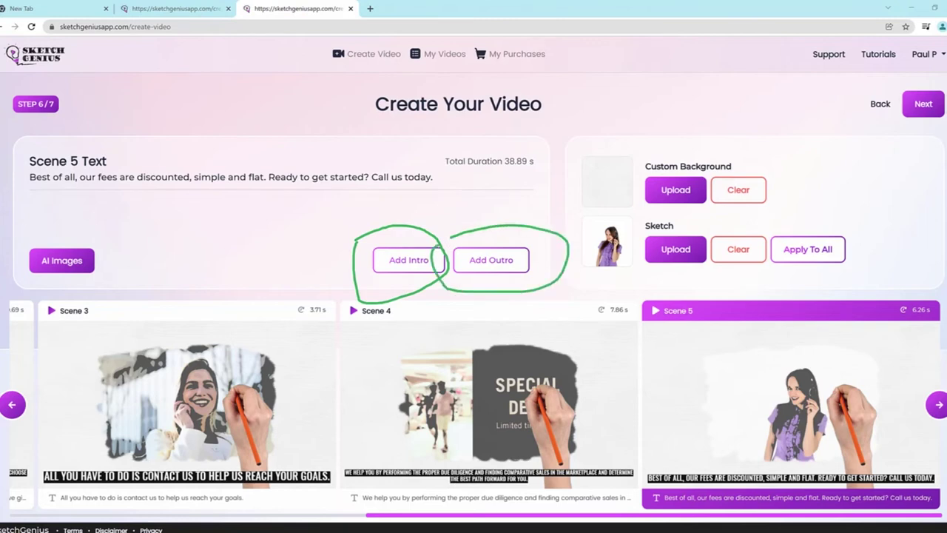
key("Escape")
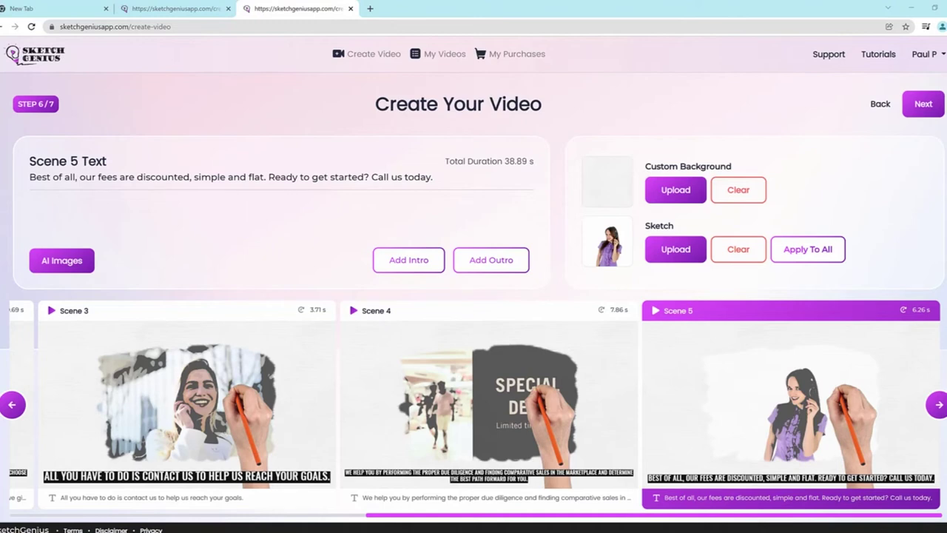
left_click(399, 266)
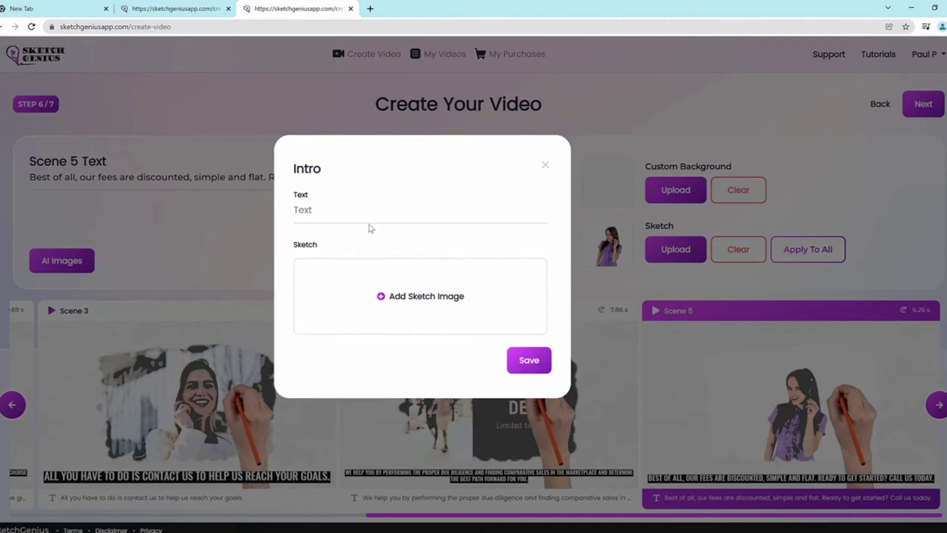
left_click(318, 212)
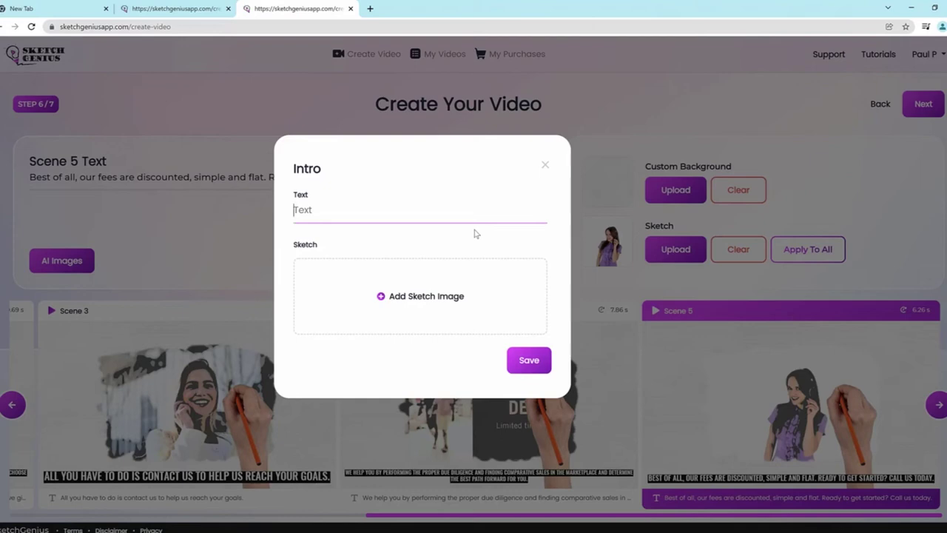
left_click(553, 156)
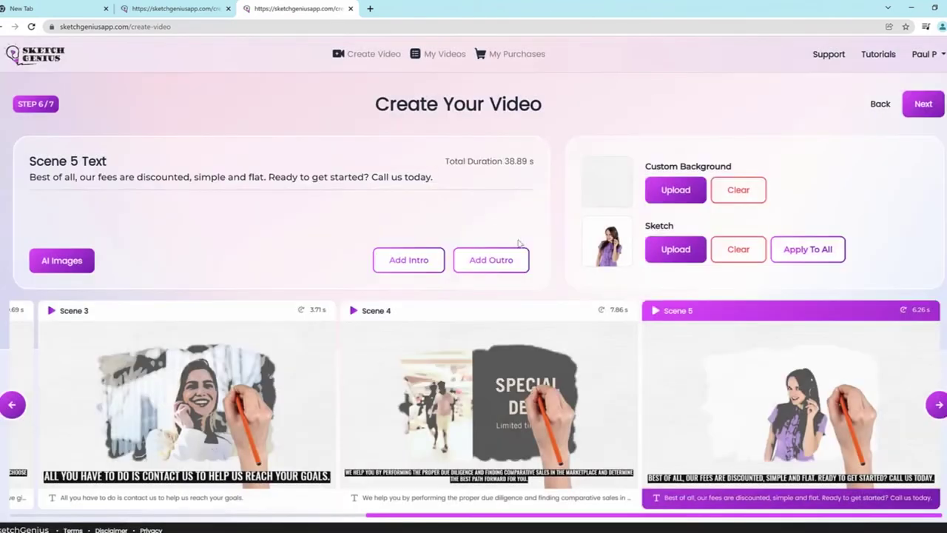
left_click(510, 258)
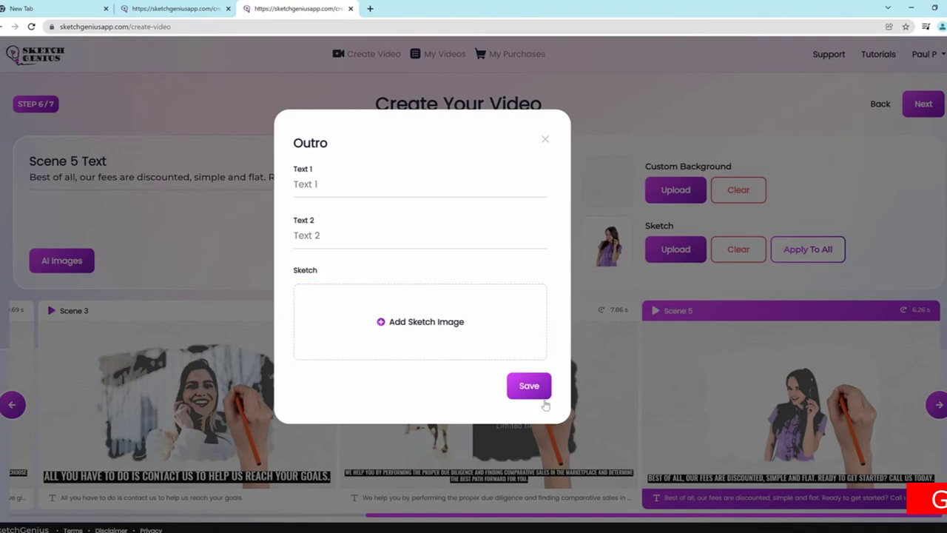
left_click(545, 140)
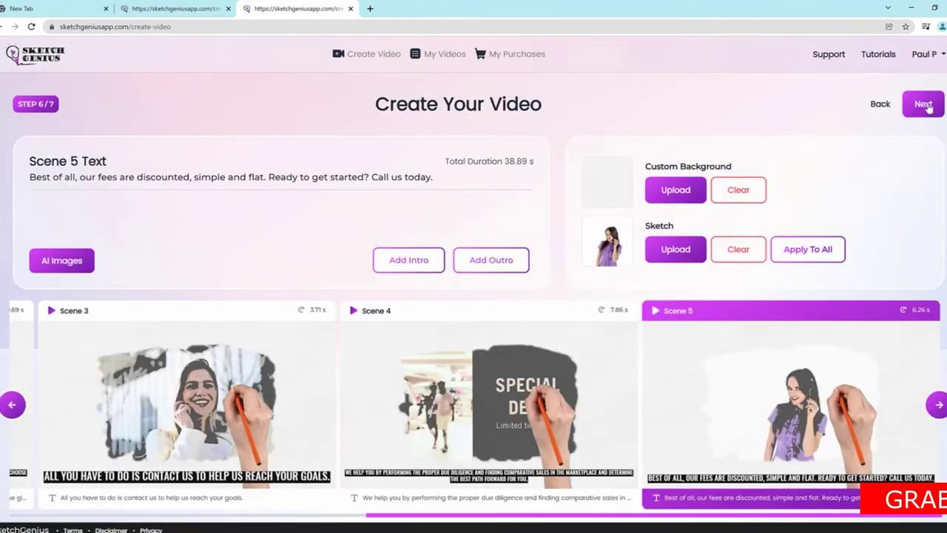
left_click(923, 104)
Step: Name the project 'real estate project demo', choose 1080p resolution, and create the video
left_click(429, 200)
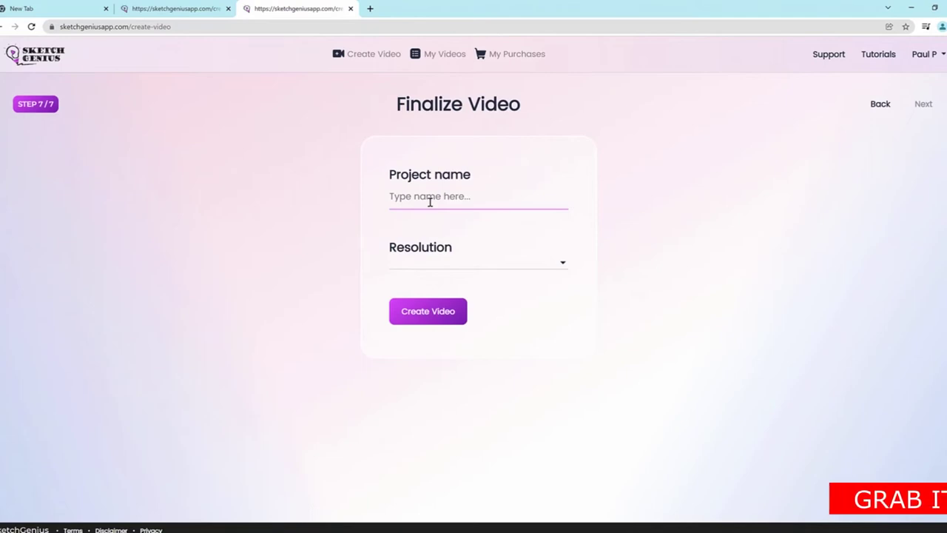
type("real e")
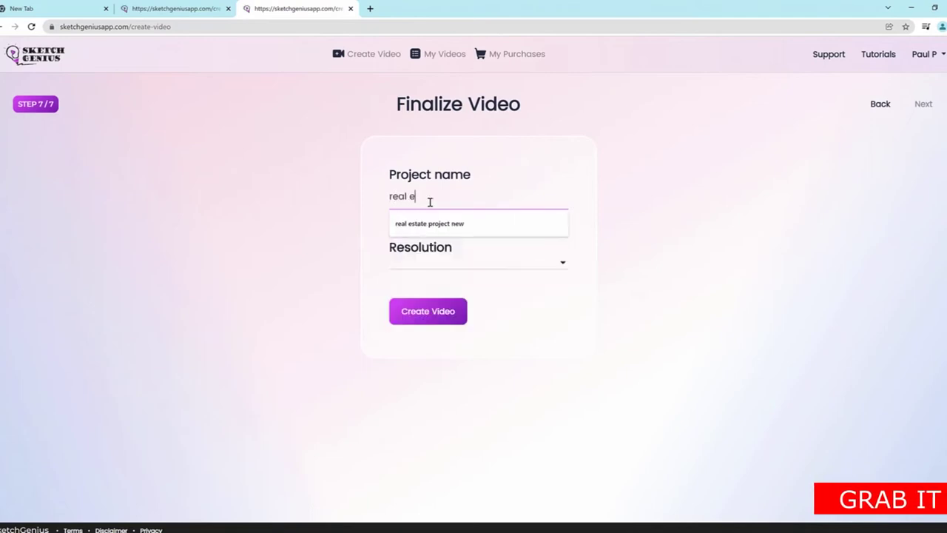
type("state project demo")
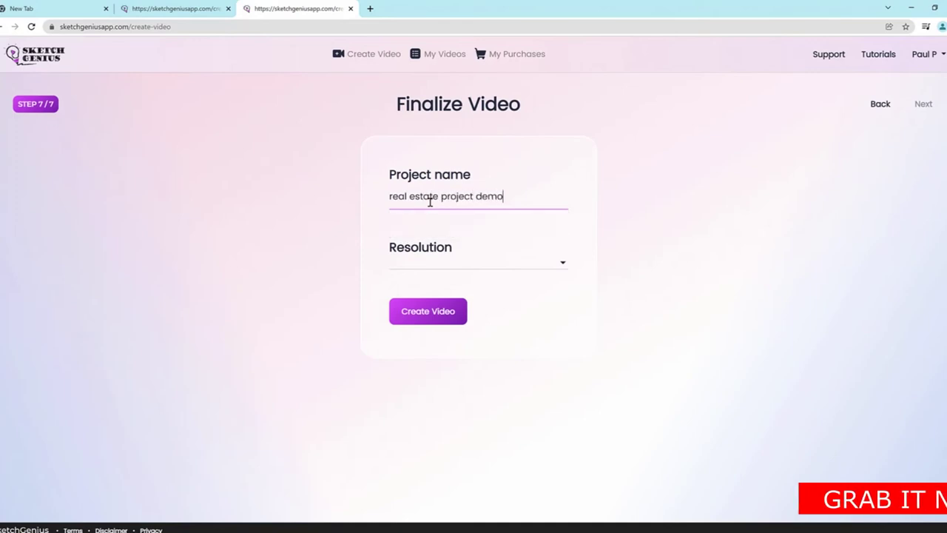
left_click(443, 267)
left_click(433, 307)
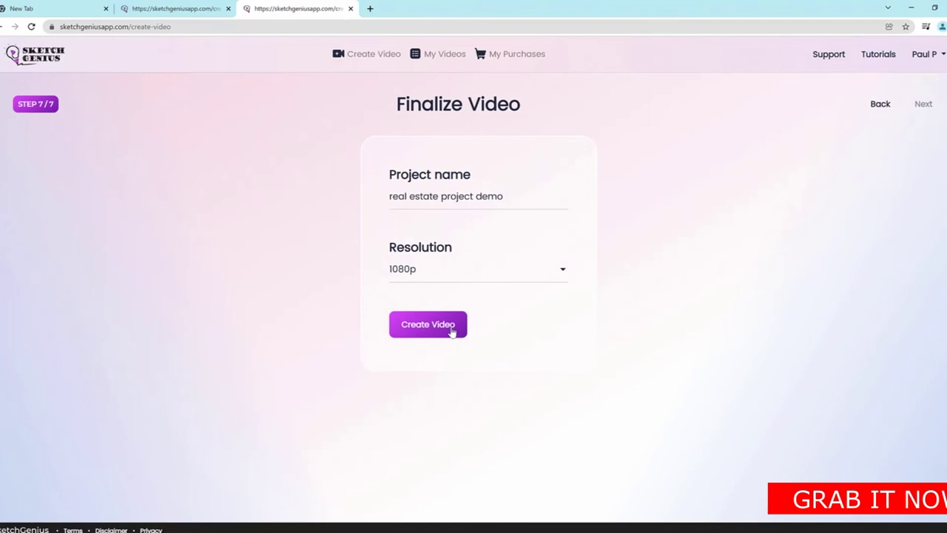
left_click(451, 329)
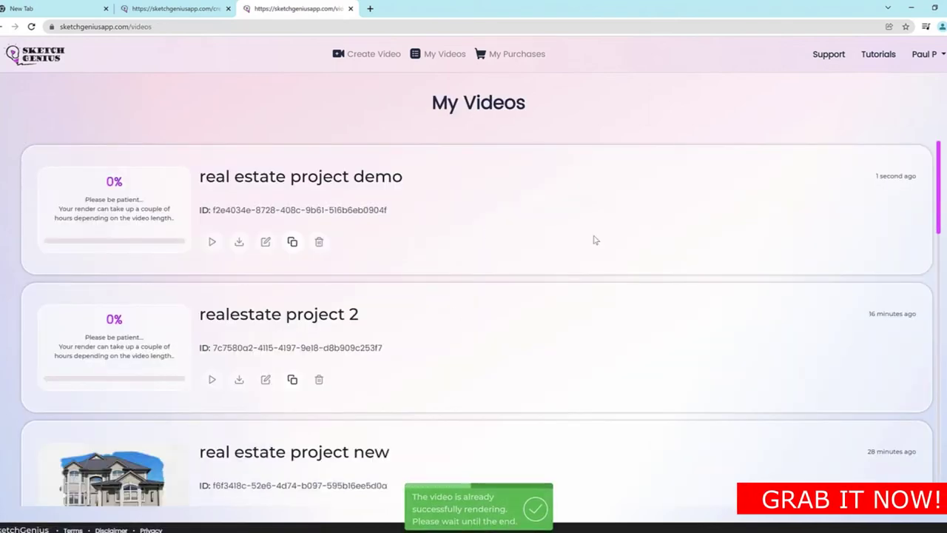
scroll(590, 211, "down", 1)
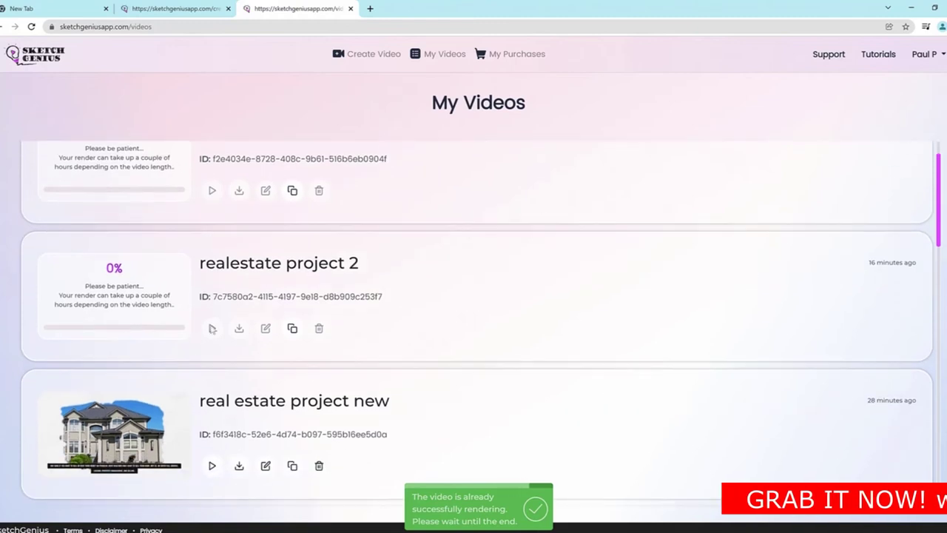
left_click(212, 466)
left_click(344, 353)
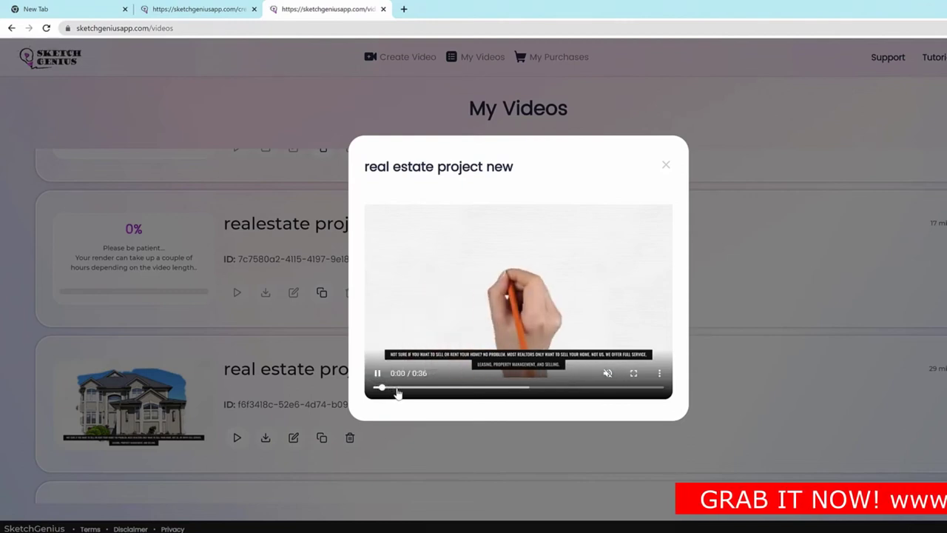
left_click(435, 388)
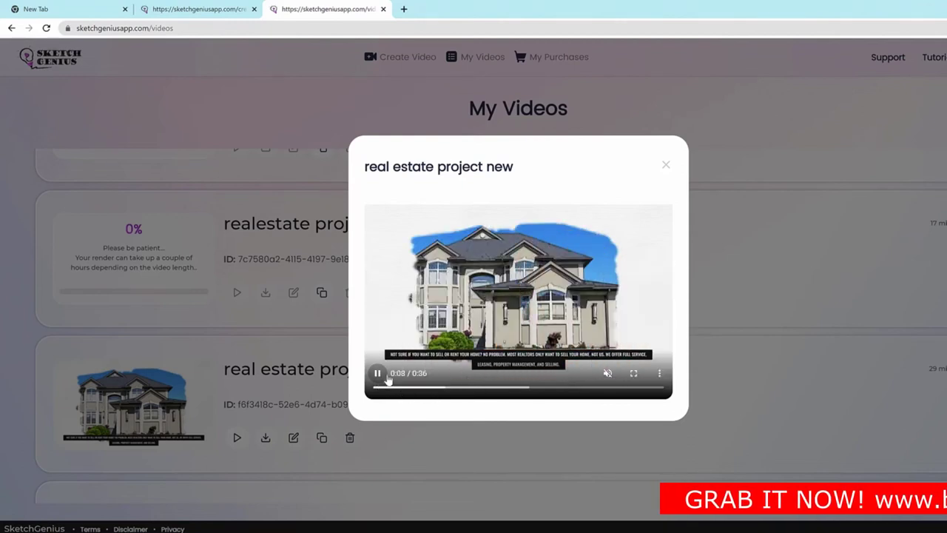
left_click(378, 373)
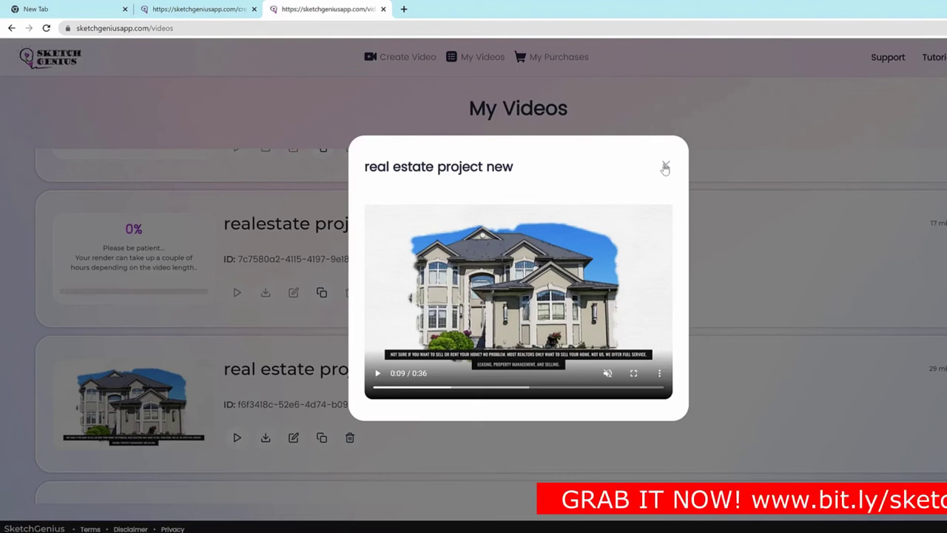
left_click(665, 167)
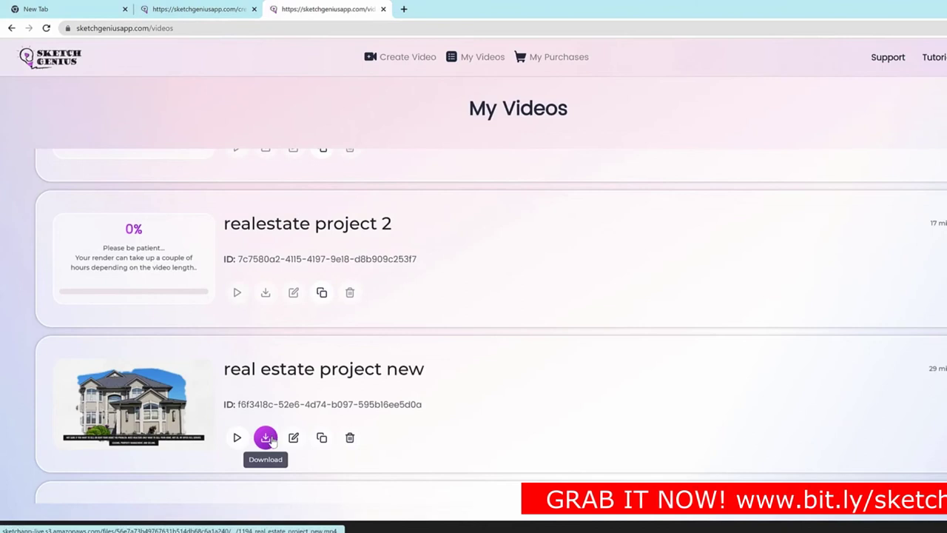
Step: Clone the 'real estate project new' video and open the copy in the video creator
left_click(322, 437)
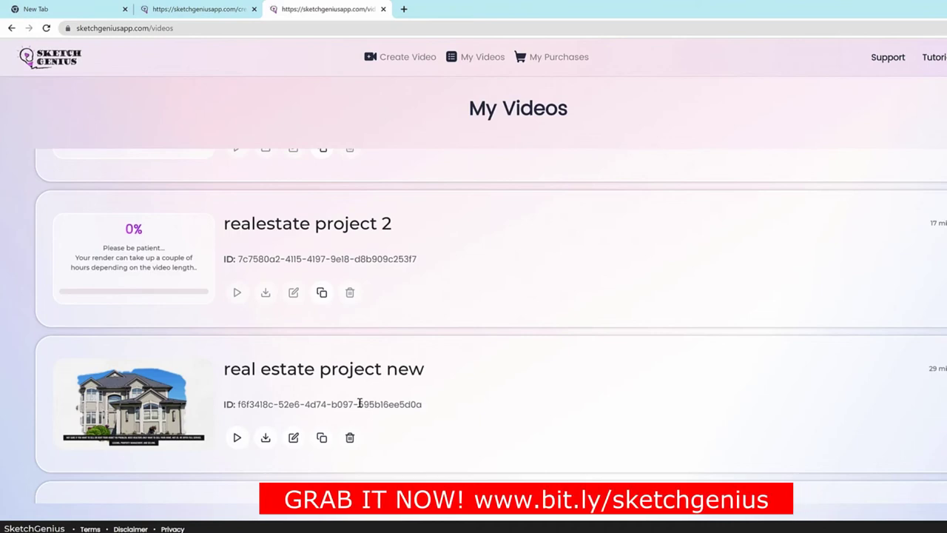
left_click(322, 438)
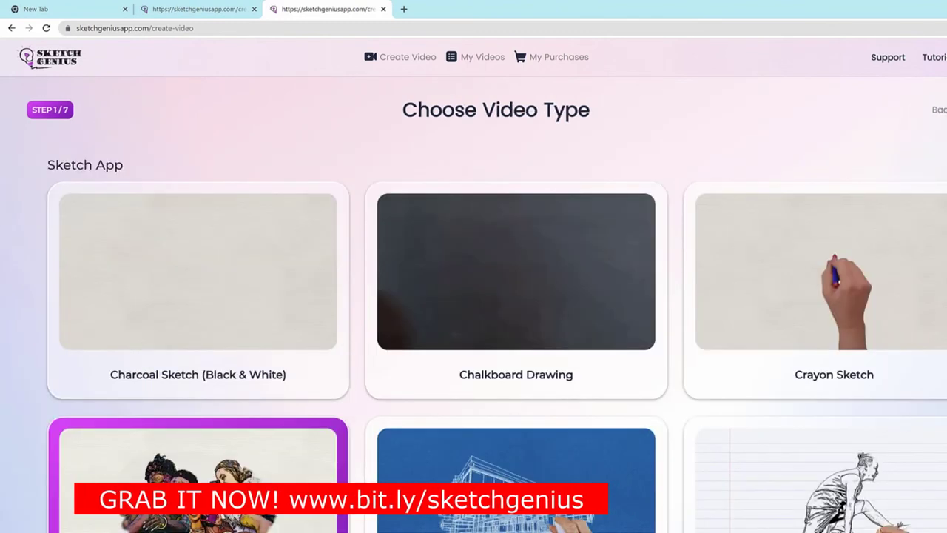
mouse_move(197, 281)
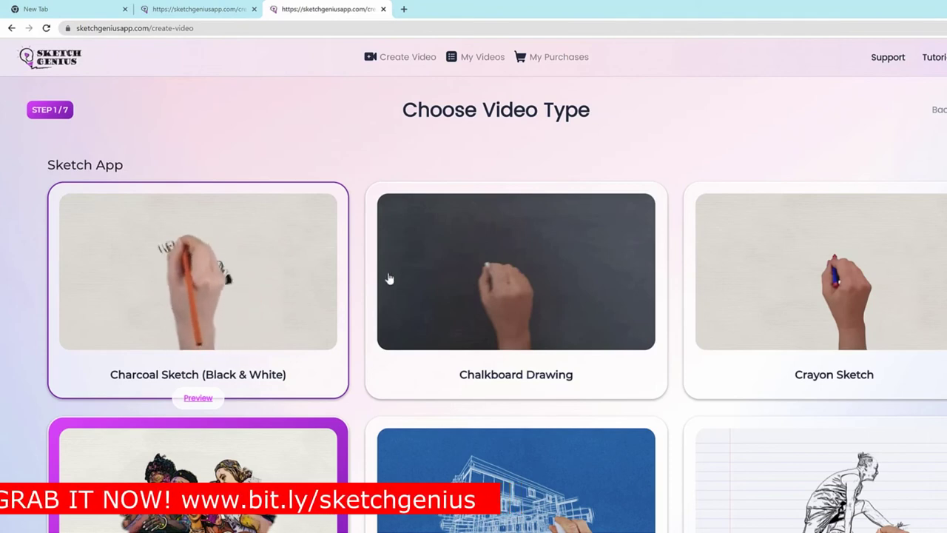
scroll(745, 254, "down", 2)
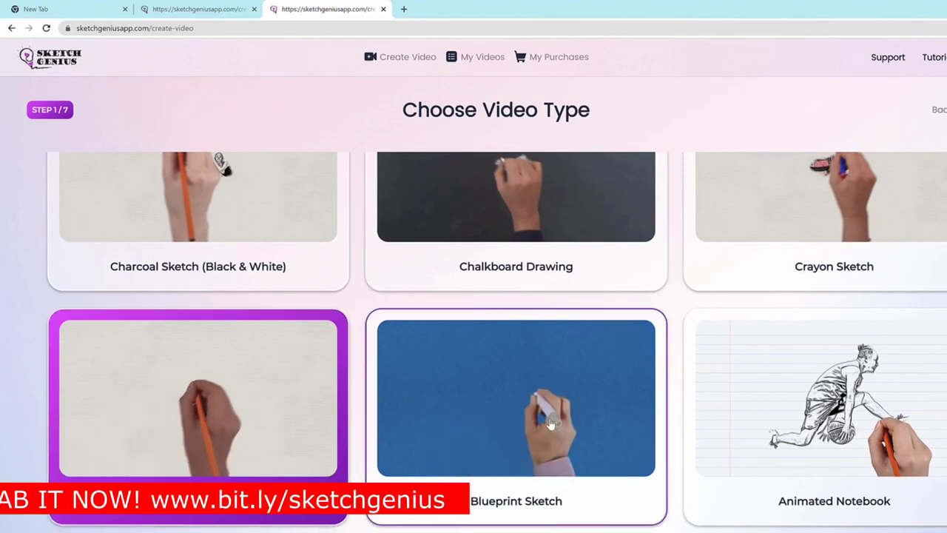
scroll(750, 363, "down", 2)
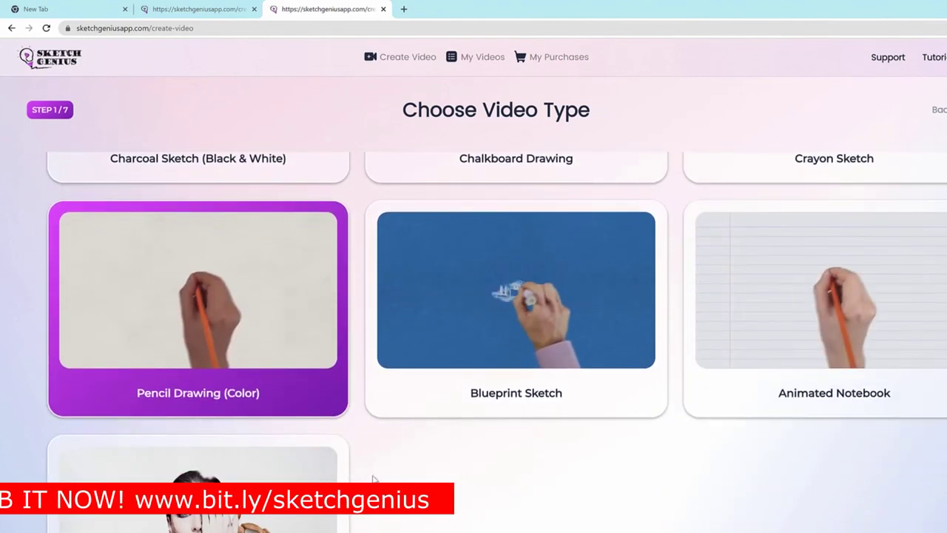
scroll(475, 419, "up", 2)
scroll(357, 295, "up", 2)
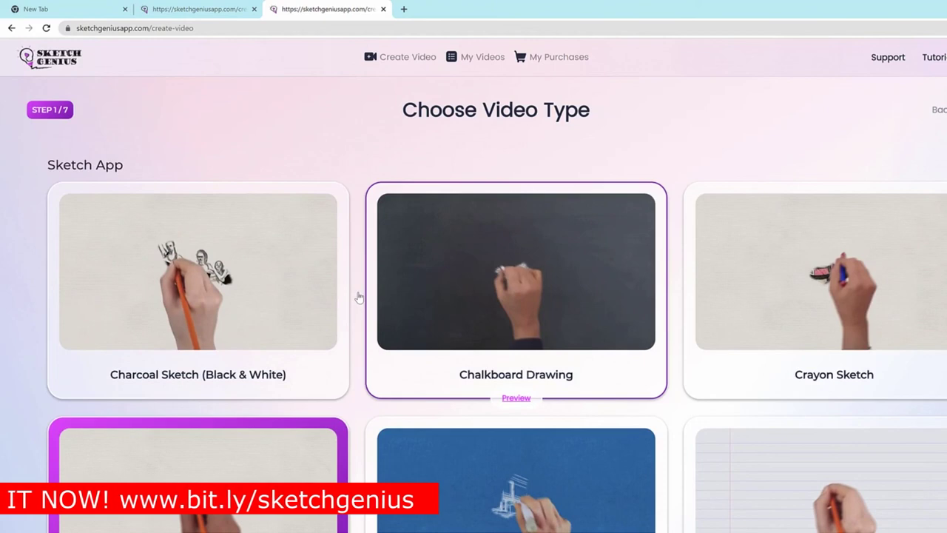